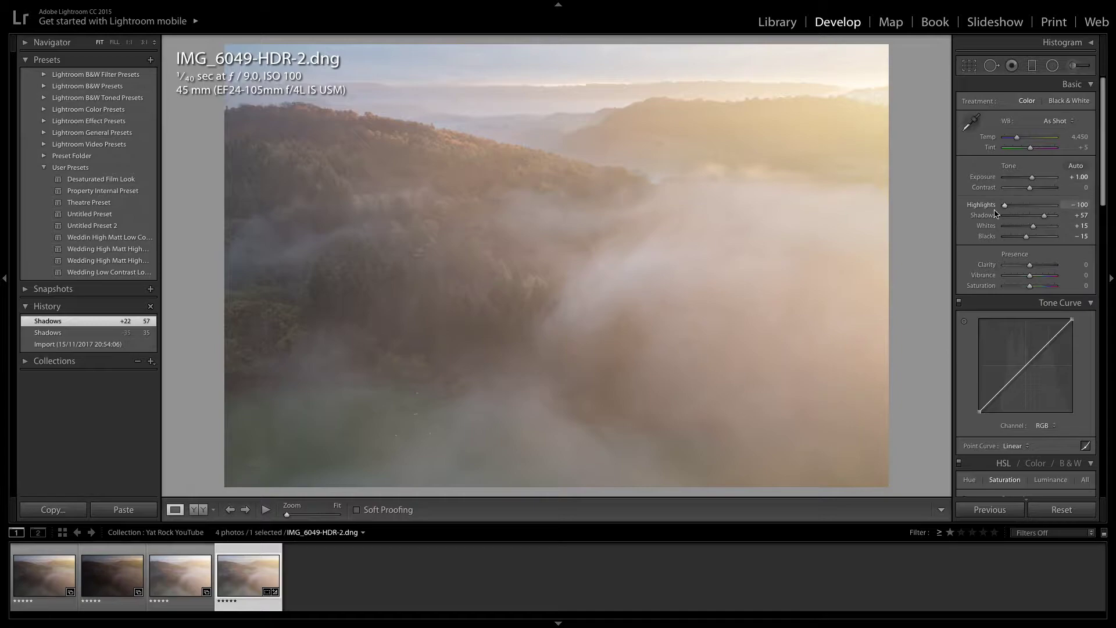
Reset the Shadows adjustment of the misty hill photo and raise it to +61
double_click(1031, 219)
drag(1030, 219, 1046, 220)
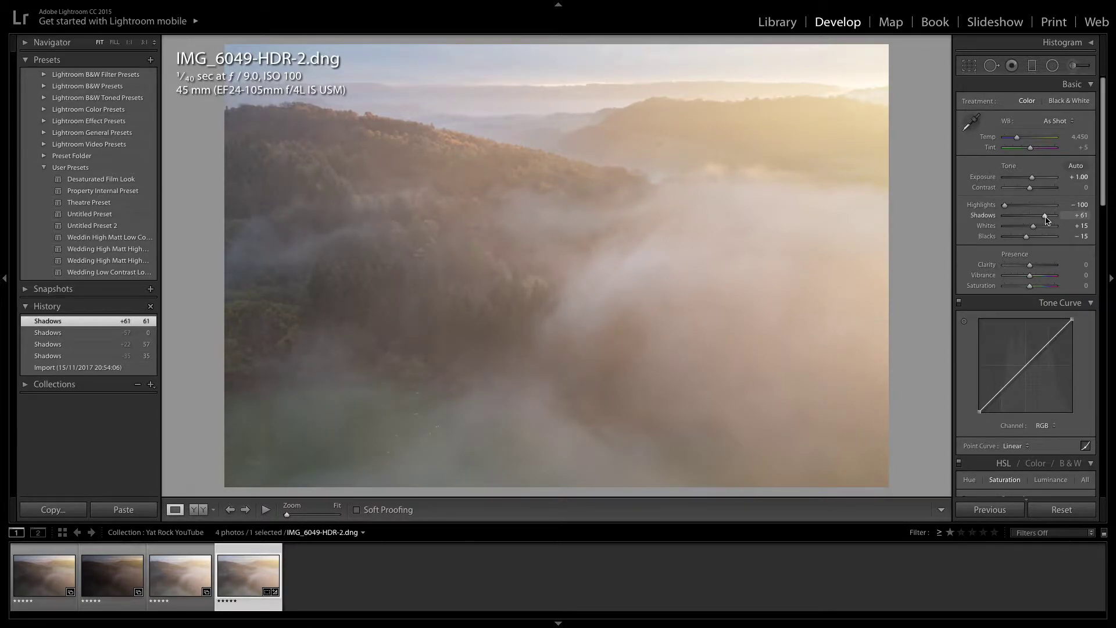
Heal the dust spots in the sky, distant hill and mist using Spot Removal in Heal mode with Visualize Spots enabled
click(992, 67)
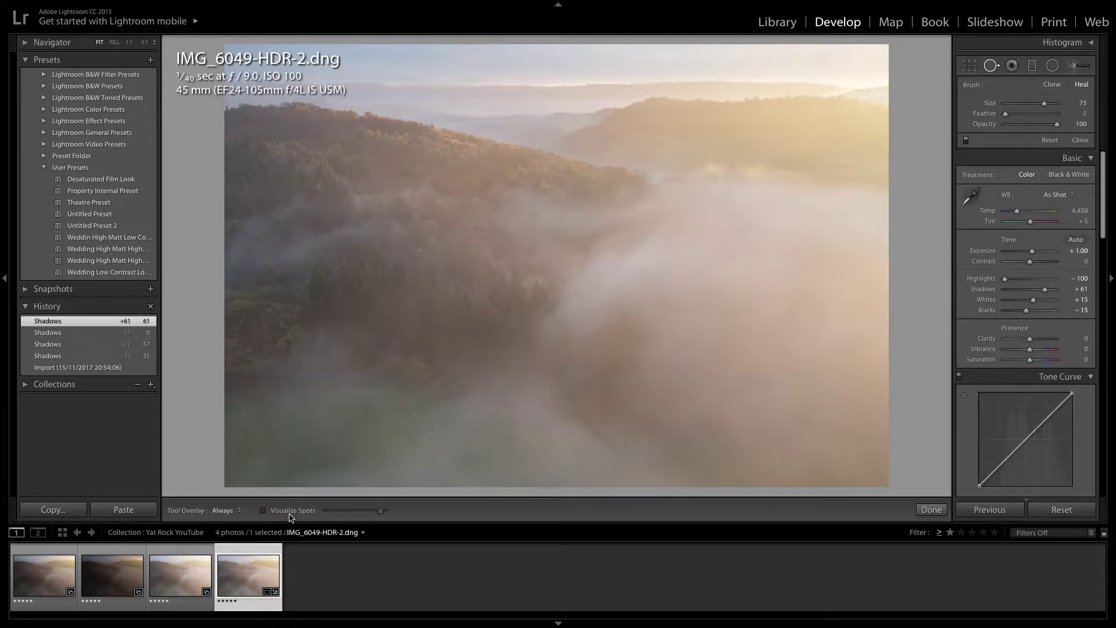
click(263, 510)
drag(380, 511, 395, 515)
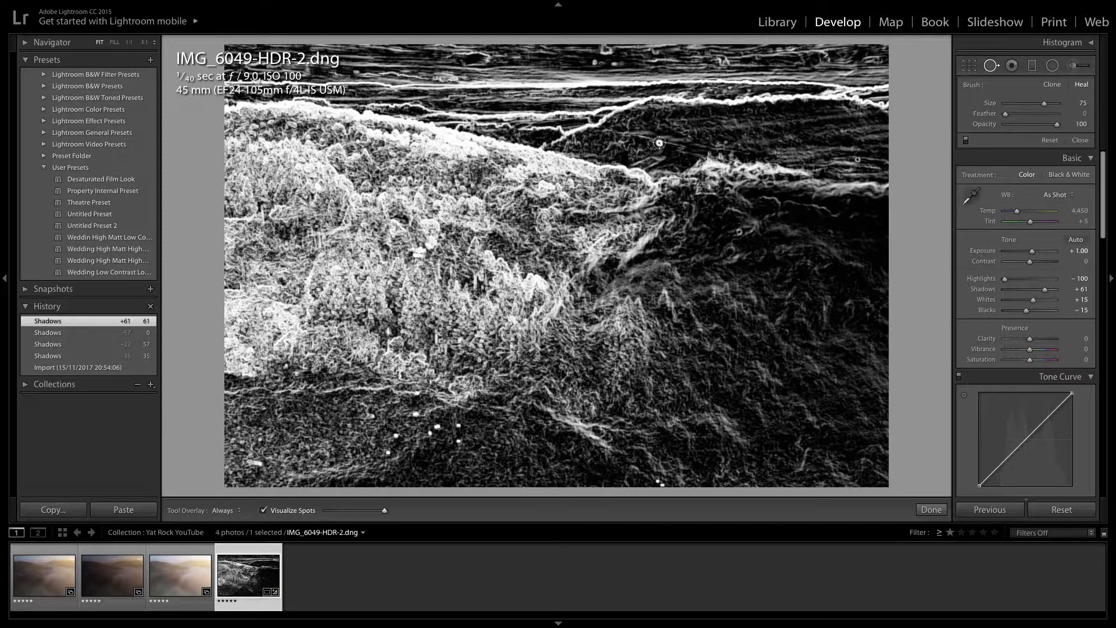
click(643, 145)
click(659, 142)
mouse_move(609, 64)
mouse_down()
mouse_move(580, 62)
mouse_move(599, 63)
mouse_up()
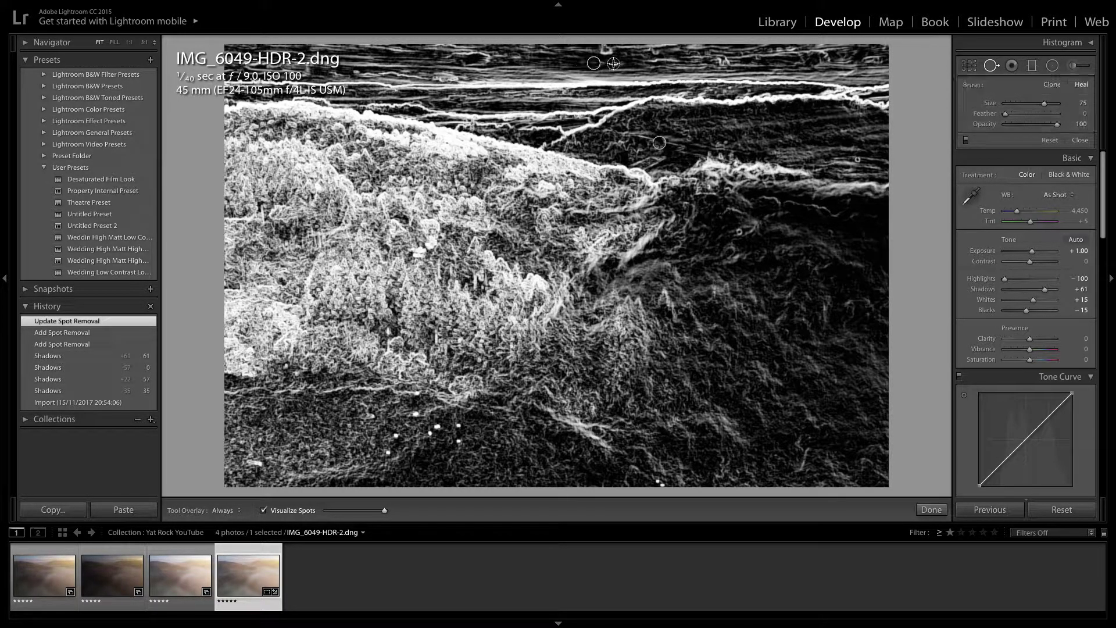
click(614, 63)
drag(599, 64, 631, 61)
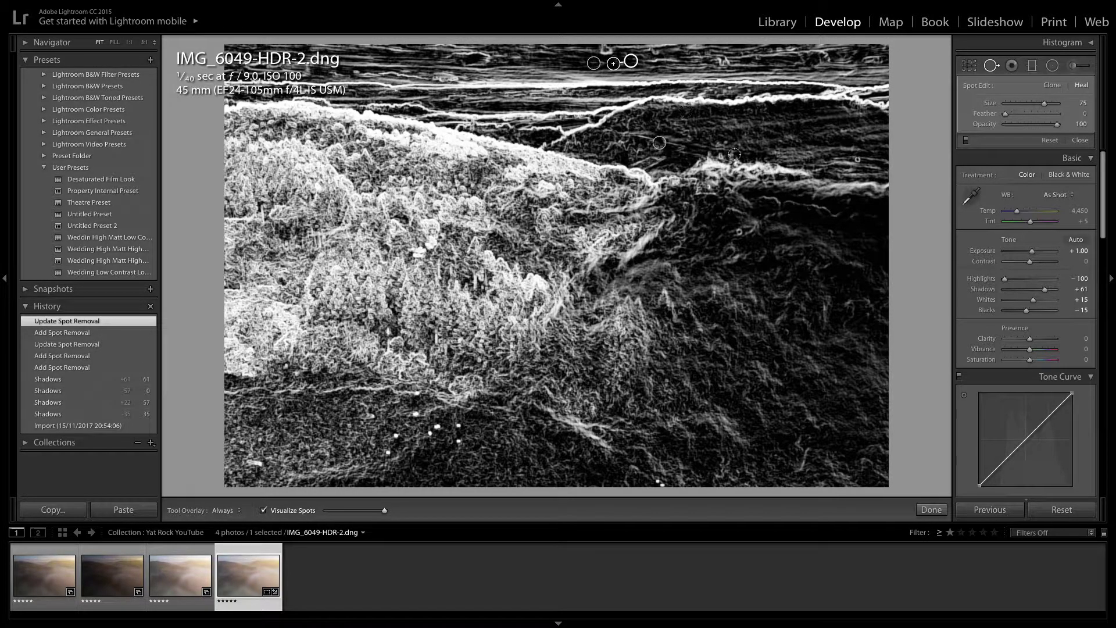
click(740, 233)
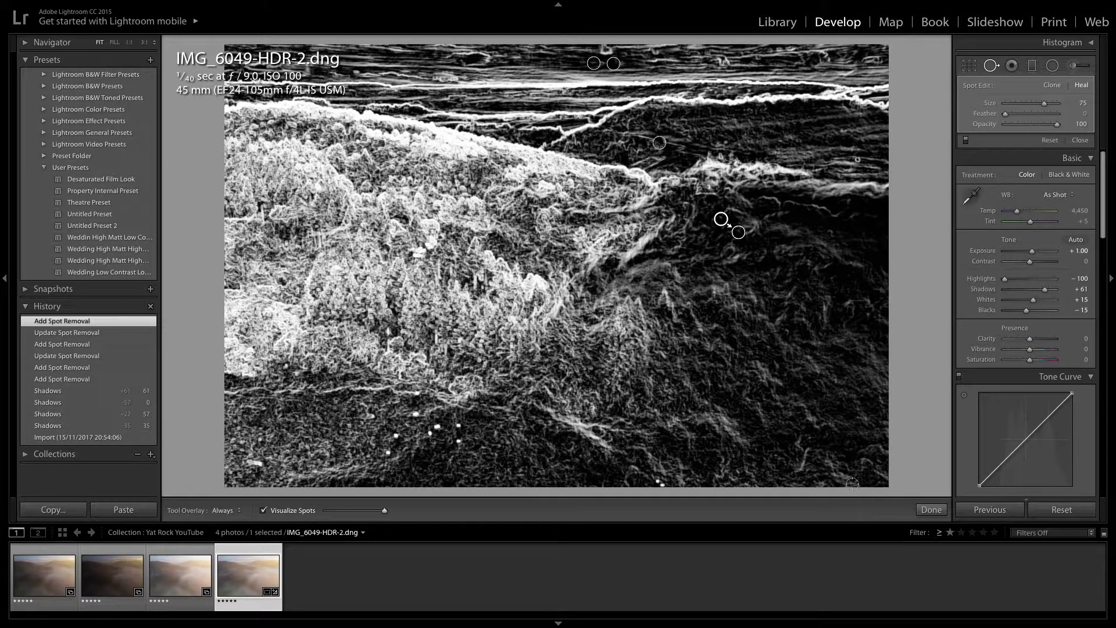
click(859, 160)
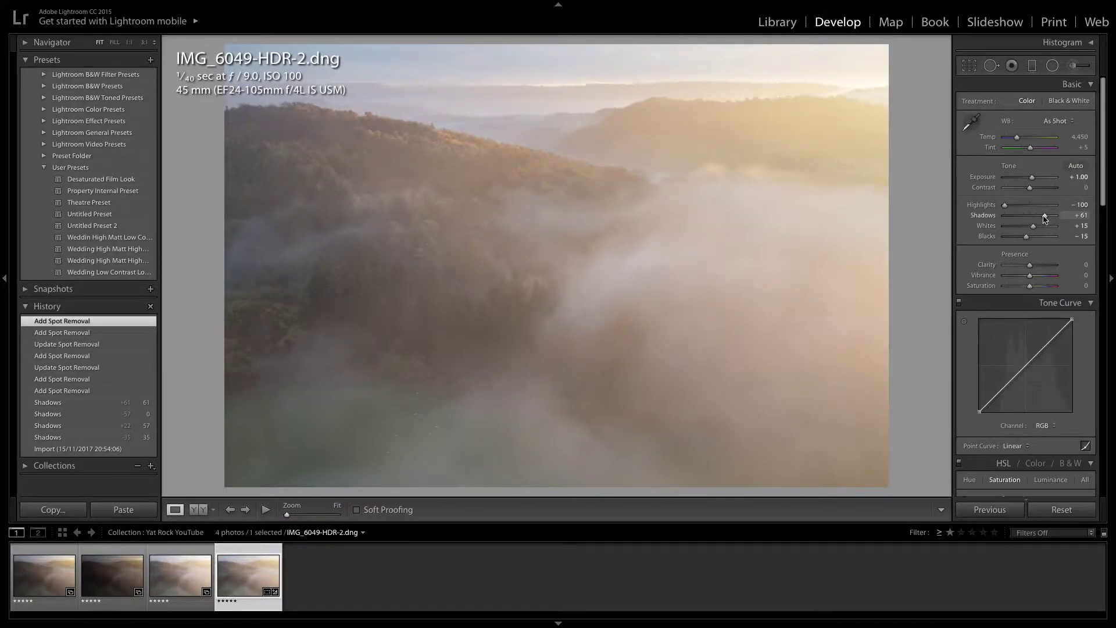
Set the photo's Shadows to +32 and Contrast to +30
drag(1045, 218, 1032, 187)
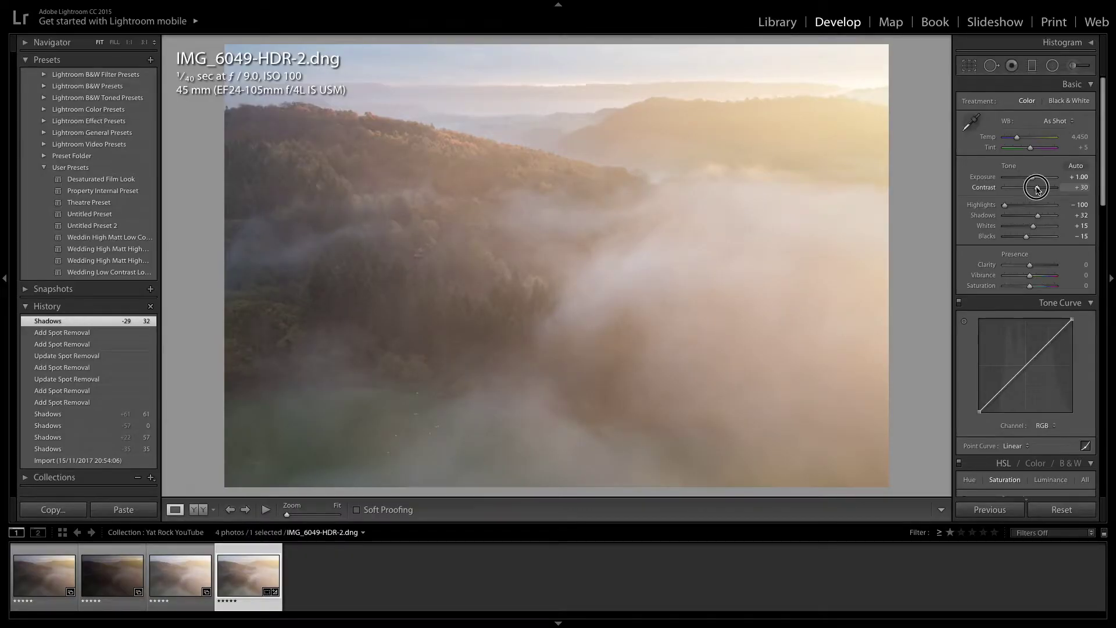
drag(1038, 189, 1037, 189)
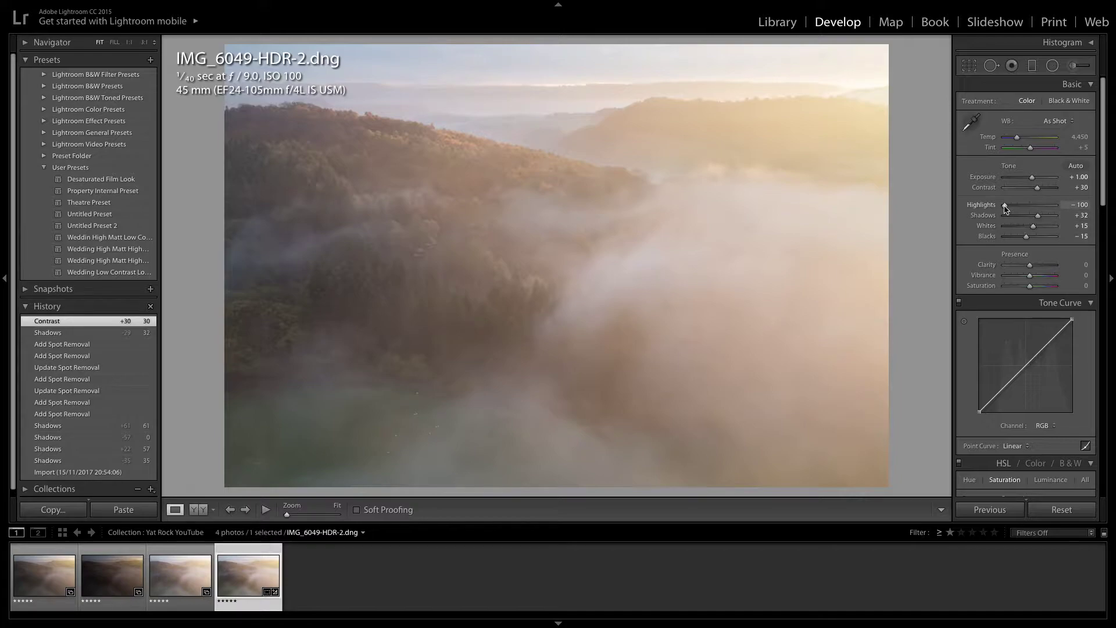
click(1038, 189)
drag(1038, 189, 1038, 189)
Set HSL Saturation to Red +14, Orange +30, Yellow +20, Green -66, Blue -9, Purple -26 and Magenta -14
scroll(1034, 296, down, 5)
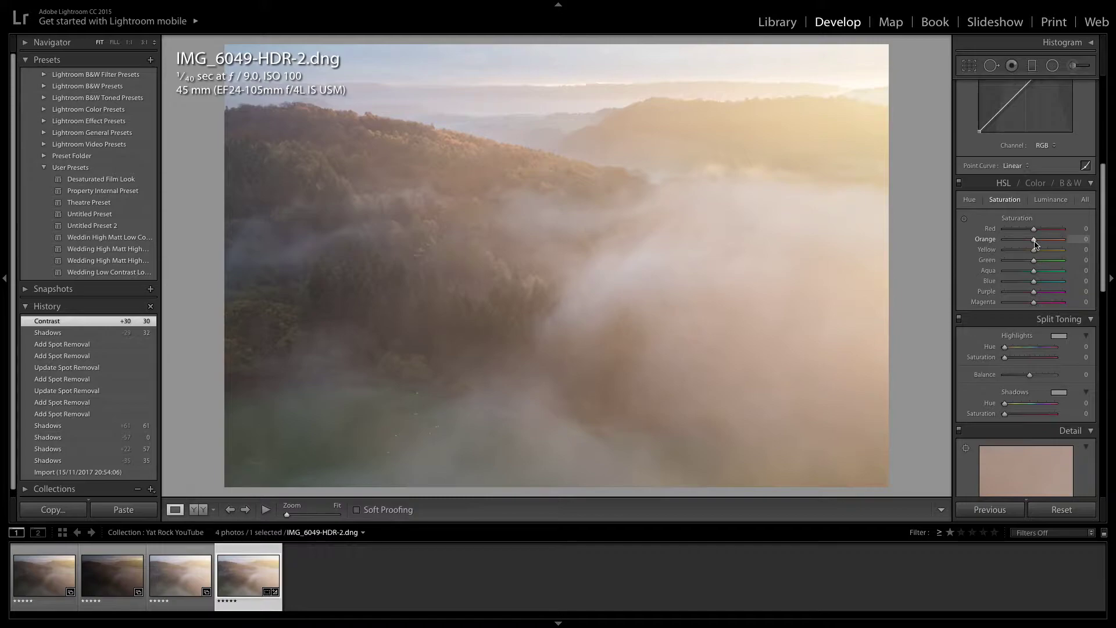
mouse_move(1034, 233)
mouse_down()
mouse_move(1044, 231)
mouse_move(988, 240)
mouse_move(1063, 240)
mouse_move(991, 240)
mouse_move(1045, 241)
mouse_up()
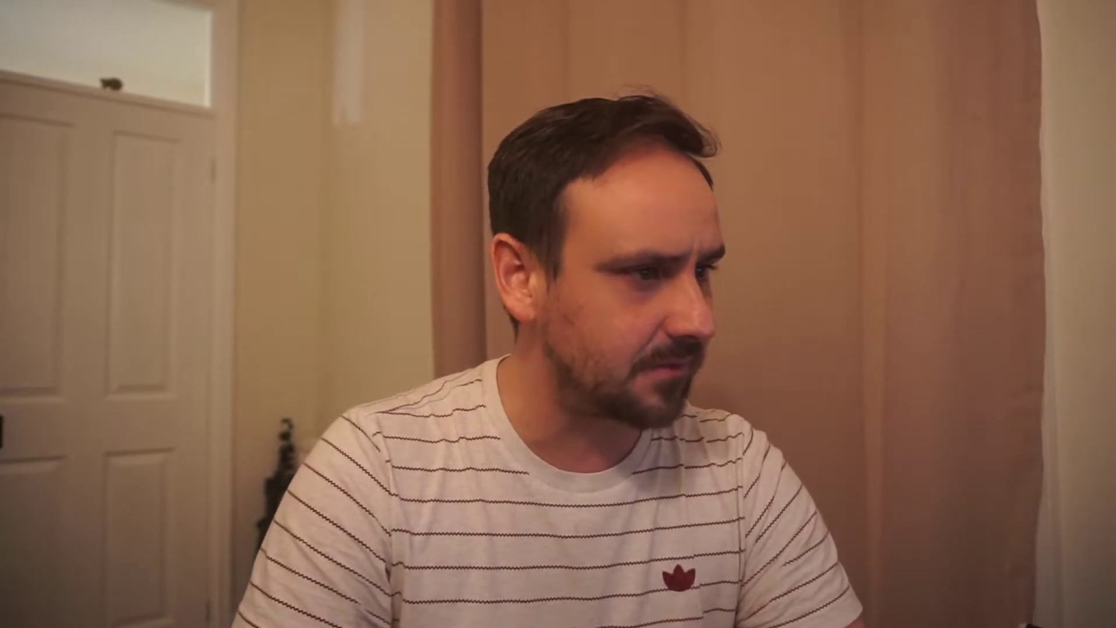
drag(984, 250, 1023, 259)
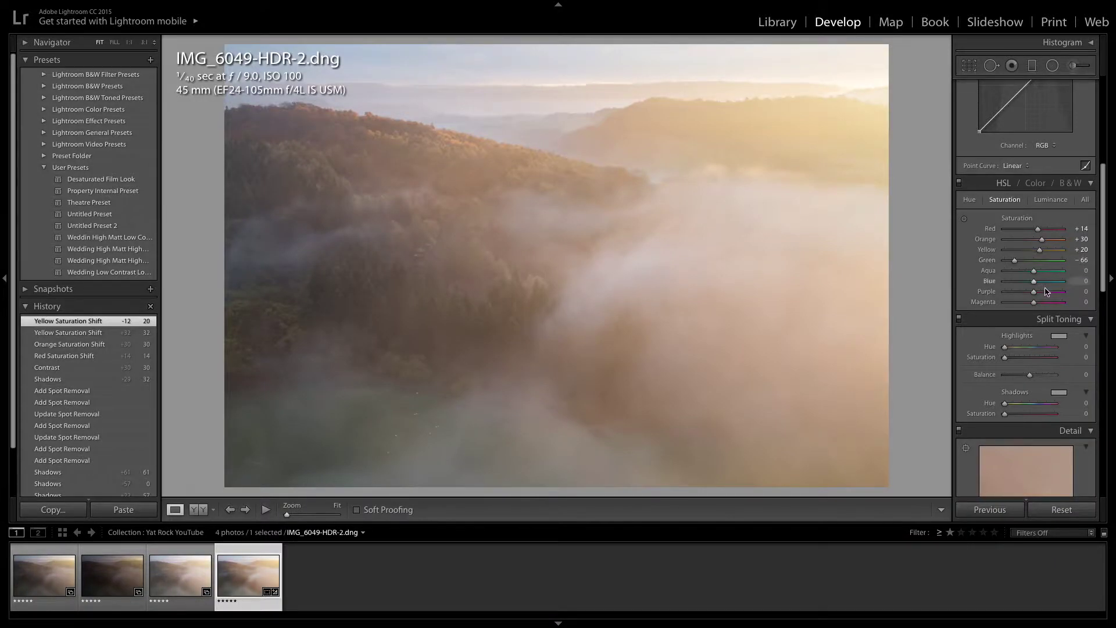
mouse_move(1033, 281)
mouse_down()
mouse_move(1073, 284)
mouse_move(1028, 283)
mouse_move(1041, 294)
mouse_move(1002, 299)
mouse_move(1107, 307)
mouse_move(998, 300)
mouse_move(1040, 303)
mouse_move(1008, 301)
mouse_move(1041, 304)
mouse_move(1029, 302)
mouse_up()
Set the Sharpening Amount to 16 and its Masking to 23
scroll(1055, 329, down, 5)
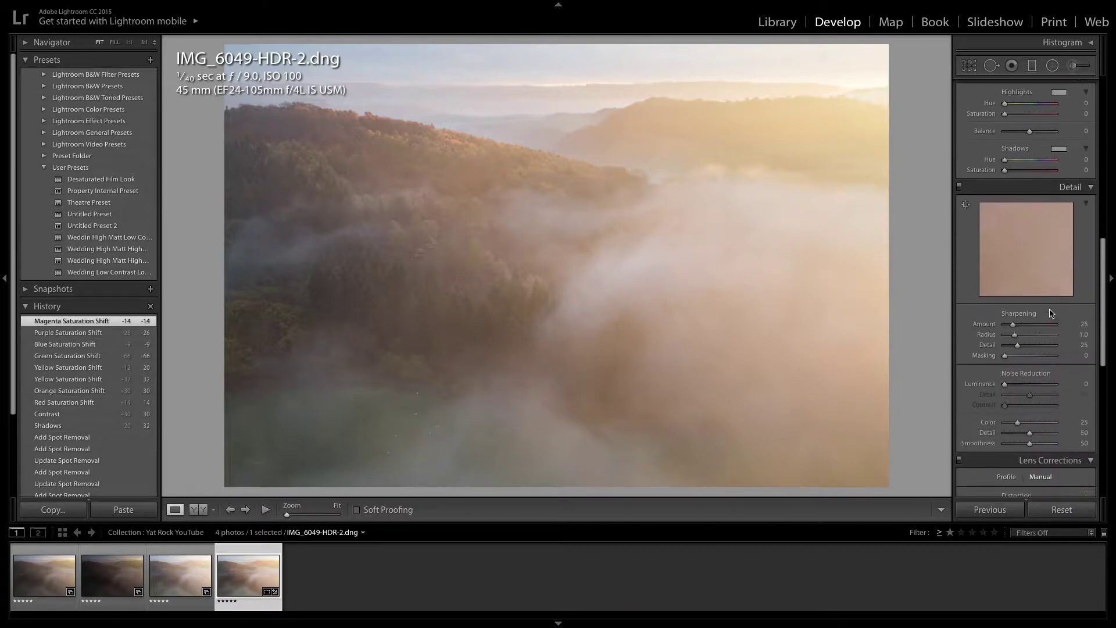
scroll(1051, 314, down, 2)
mouse_move(1013, 255)
mouse_down()
mouse_move(982, 259)
mouse_move(1013, 256)
mouse_move(1017, 292)
mouse_move(1014, 257)
mouse_up()
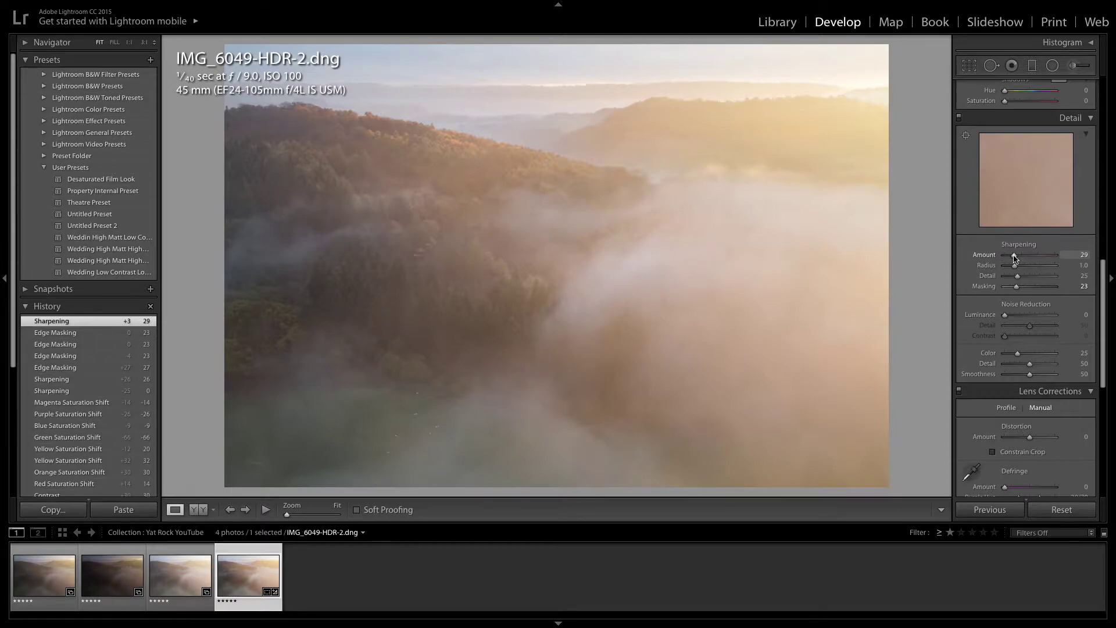
drag(1014, 257, 1009, 260)
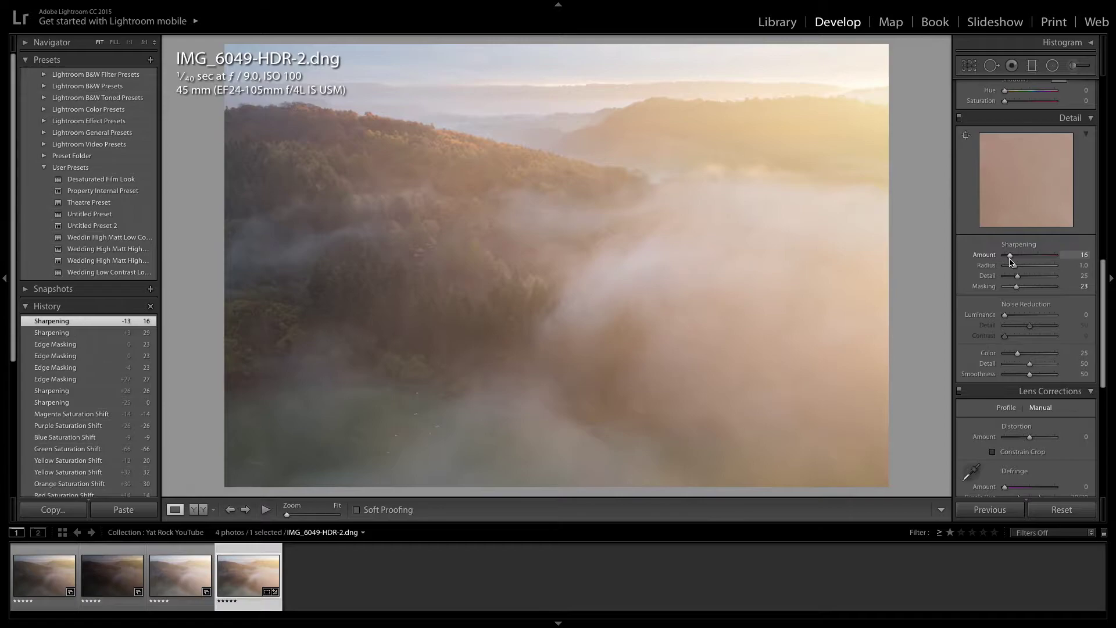
Set the manual lens correction Vignetting Amount to -28
scroll(1028, 349, down, 8)
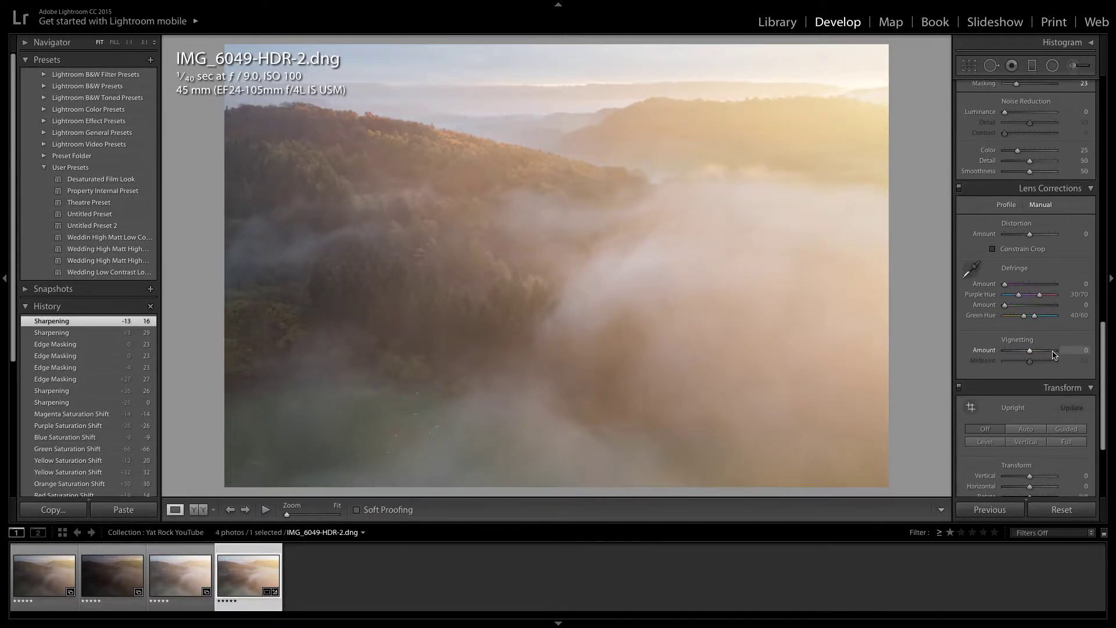
drag(1030, 353, 1022, 357)
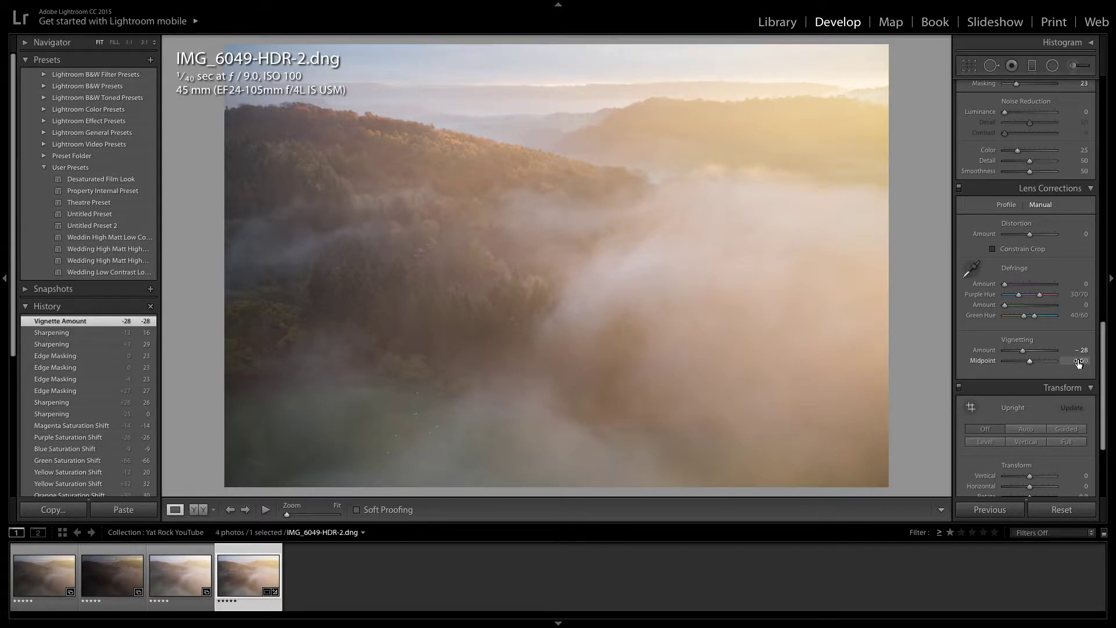
scroll(1029, 360, down, 5)
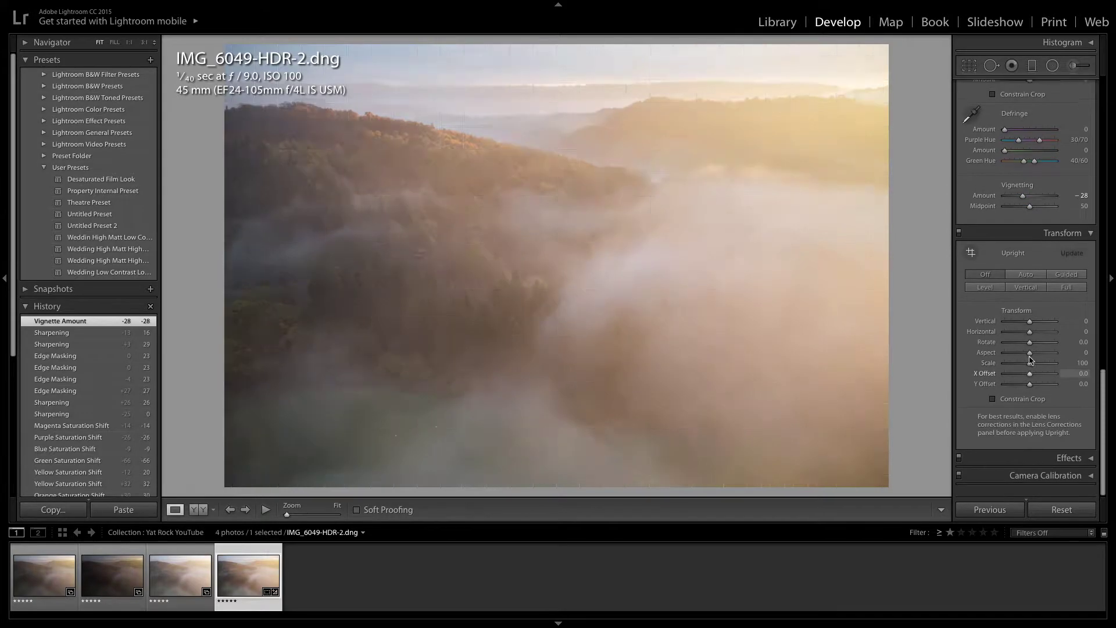
Add a graduated filter from the photo's upper edge down over the sky and hilltops, with Exposure at -0.19
scroll(1029, 359, up, 15)
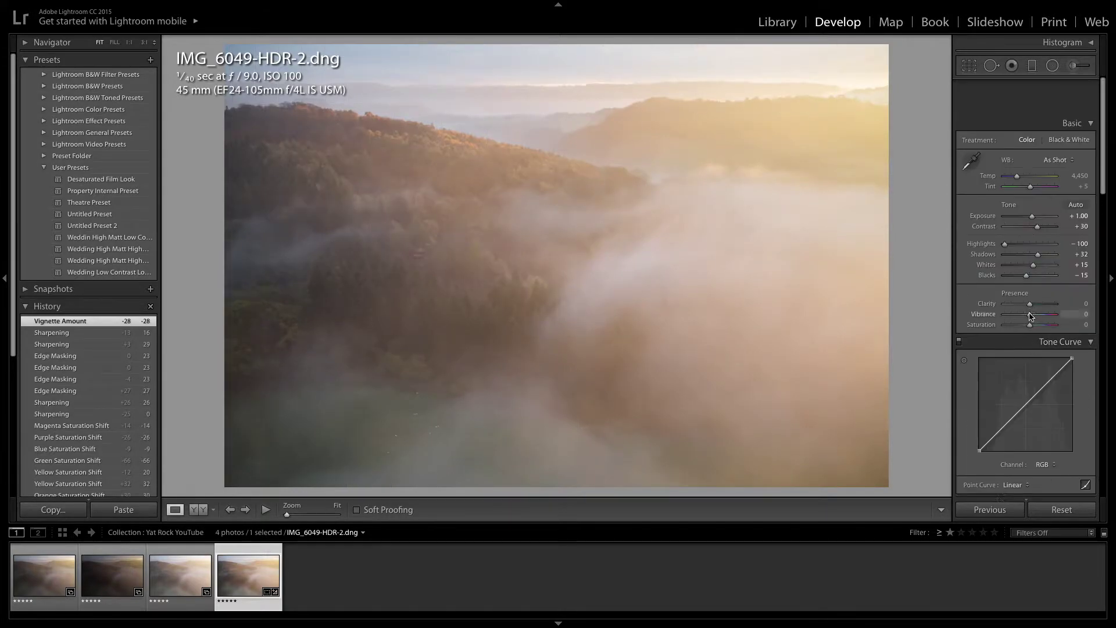
click(1032, 65)
drag(540, 40, 543, 199)
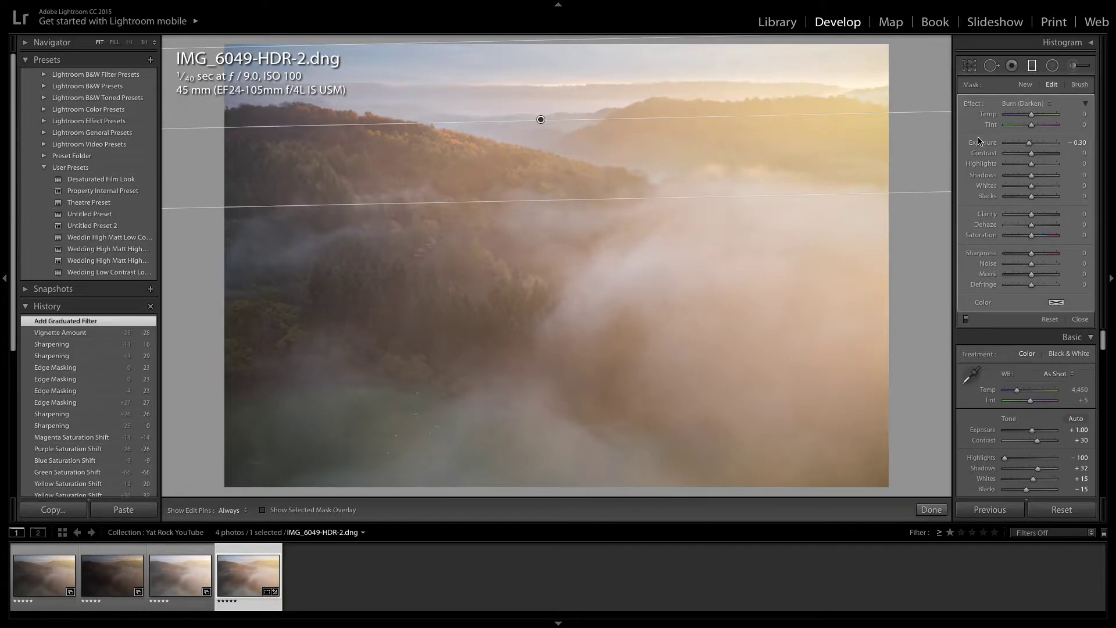
drag(1029, 144, 1027, 145)
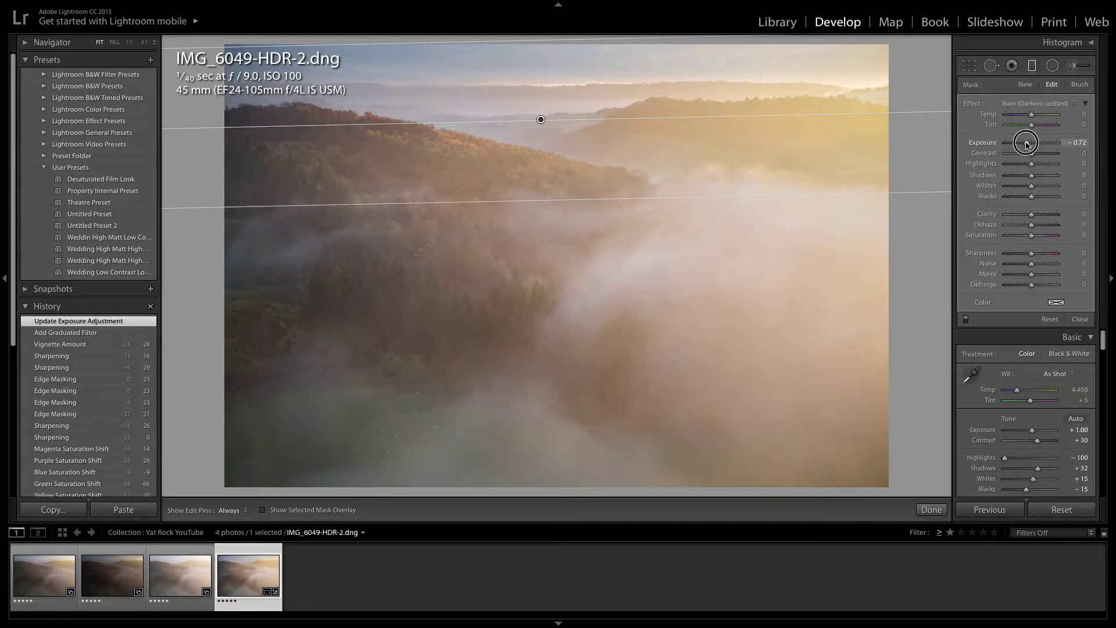
drag(1026, 144, 1030, 144)
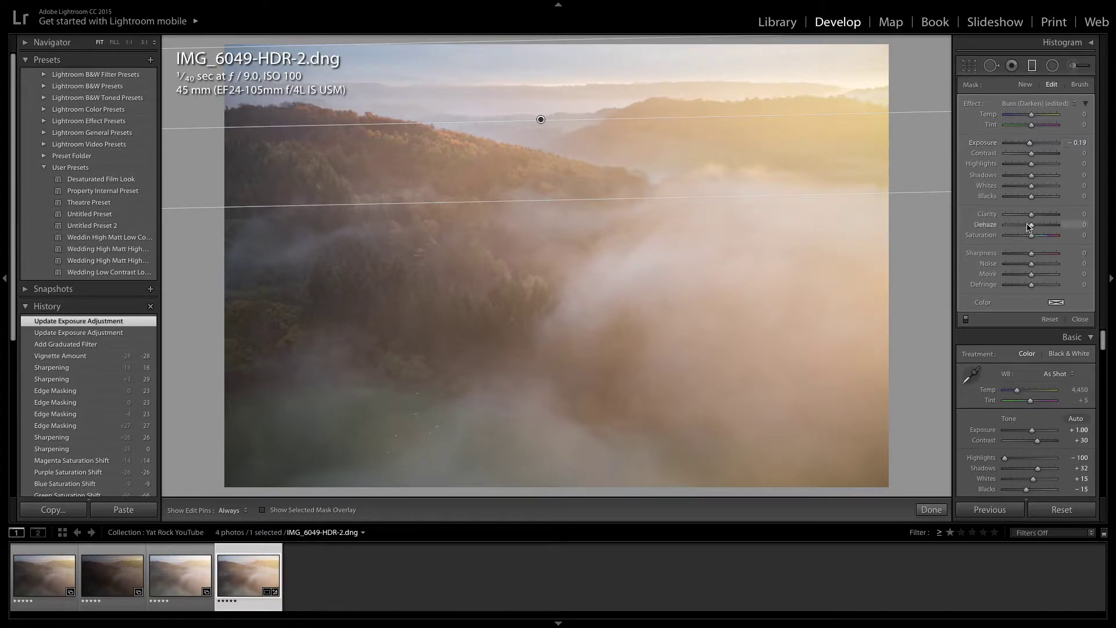
Extend the sky graduated filter further down over the wooded hill, set its Clarity to 21, and finish editing it
mouse_move(1026, 219)
mouse_down()
mouse_move(1060, 217)
mouse_move(1036, 217)
mouse_up()
drag(543, 199, 539, 275)
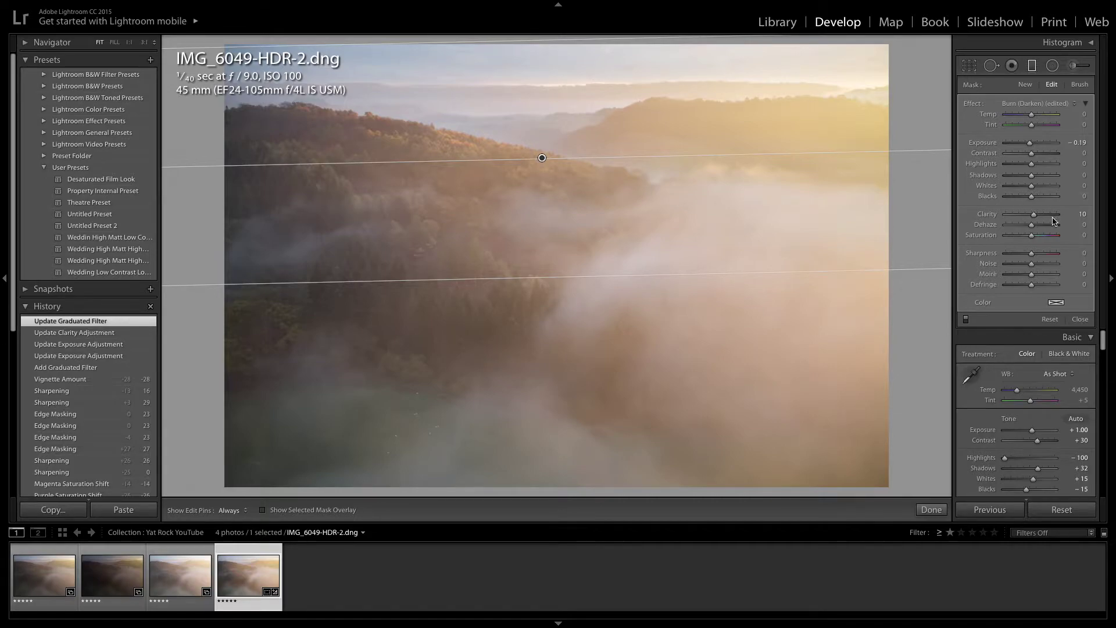
drag(1041, 216, 1038, 216)
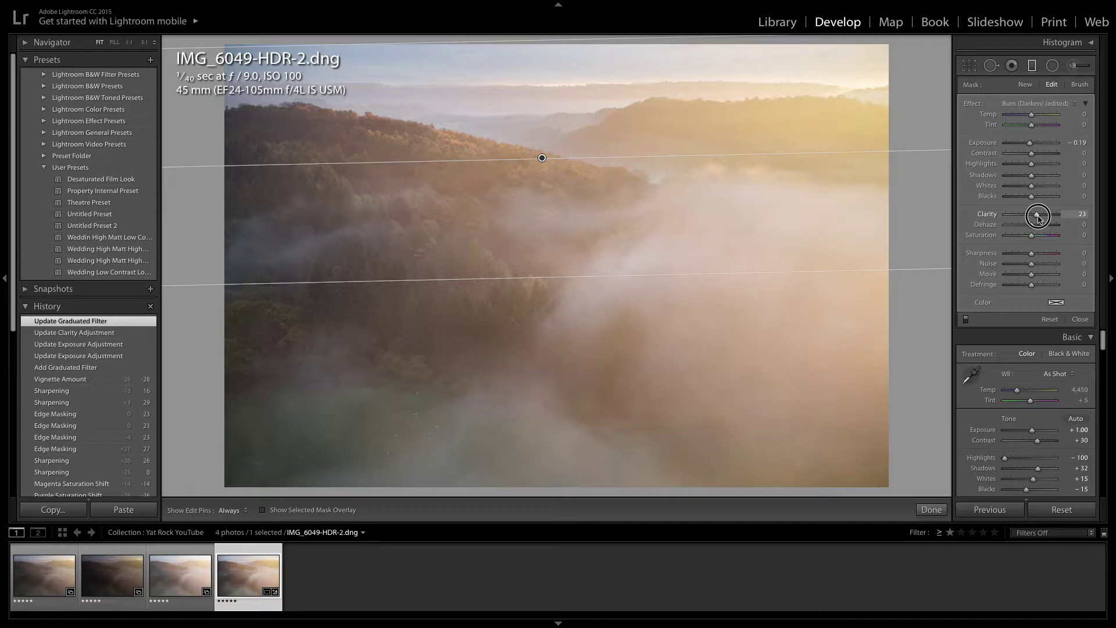
drag(1039, 217, 1038, 217)
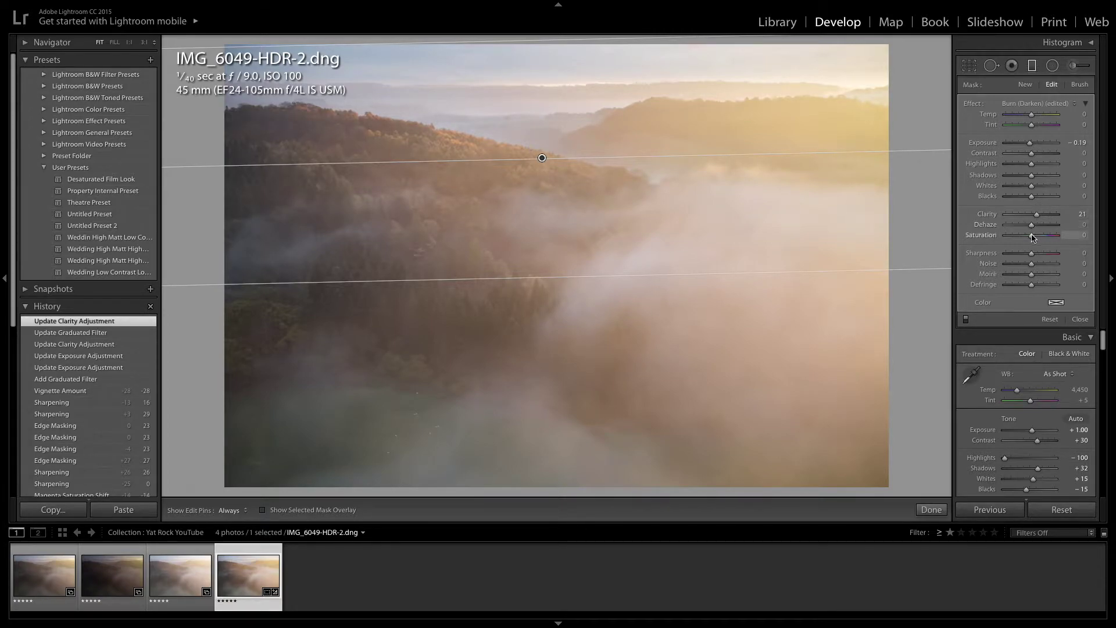
click(935, 512)
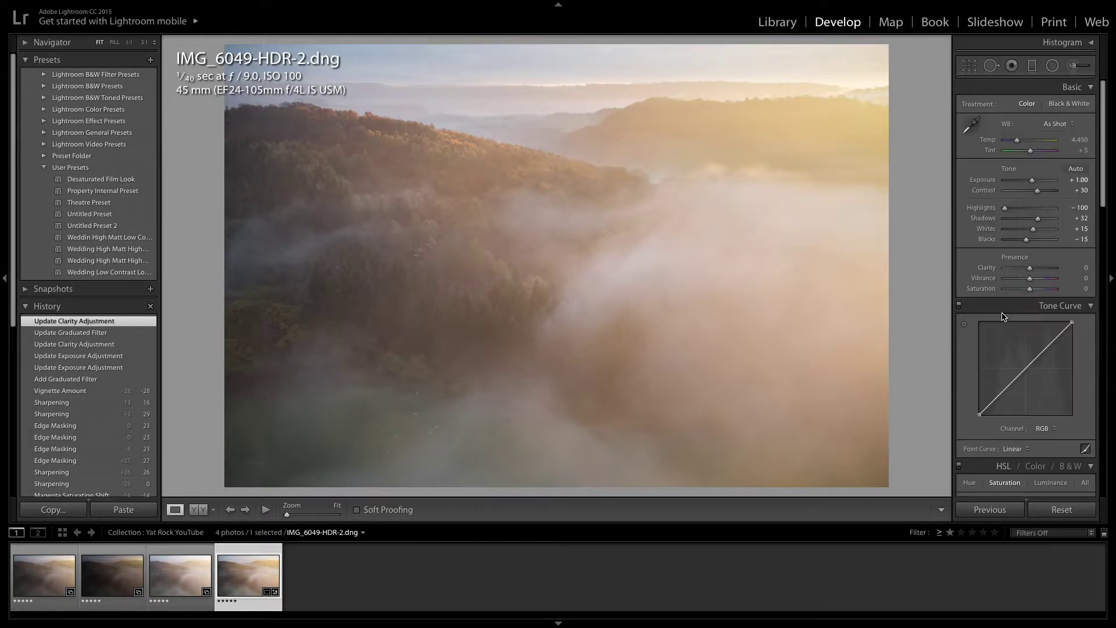
Add a graduated filter from the photo's right edge toward its centre, with Exposure 0.89, Highlights 12 and Shadows 7
scroll(1038, 285, down, 1)
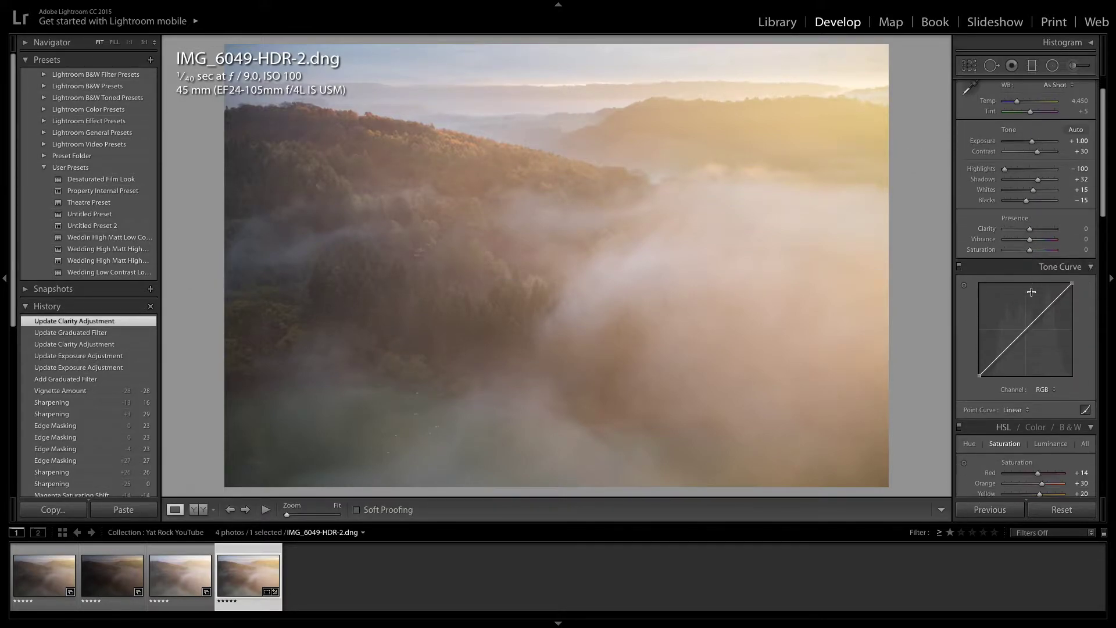
click(1033, 66)
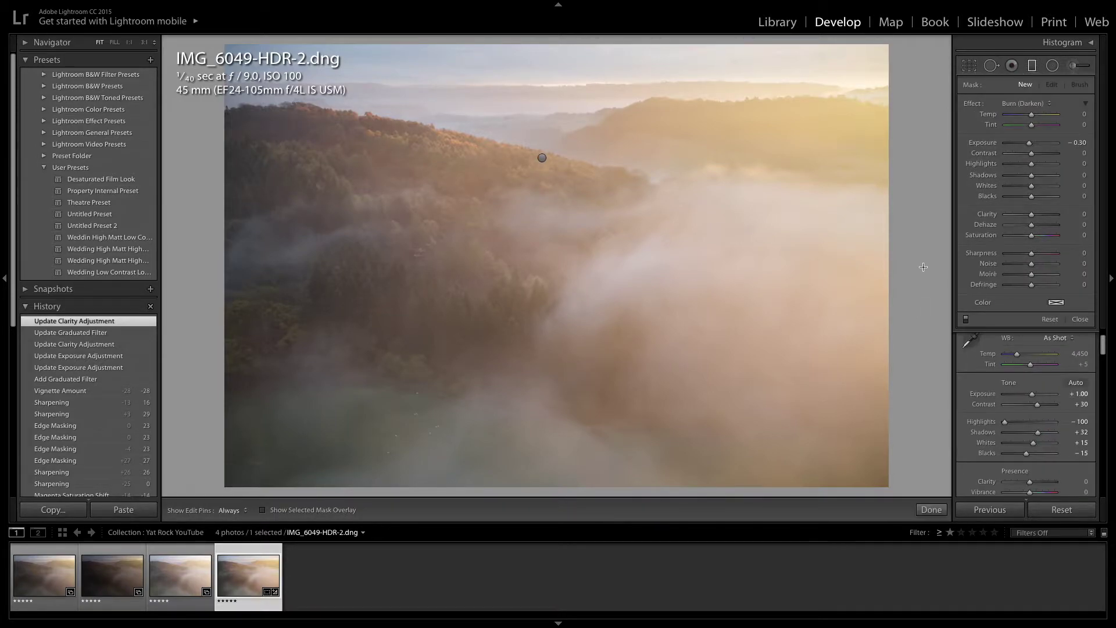
drag(923, 267, 591, 264)
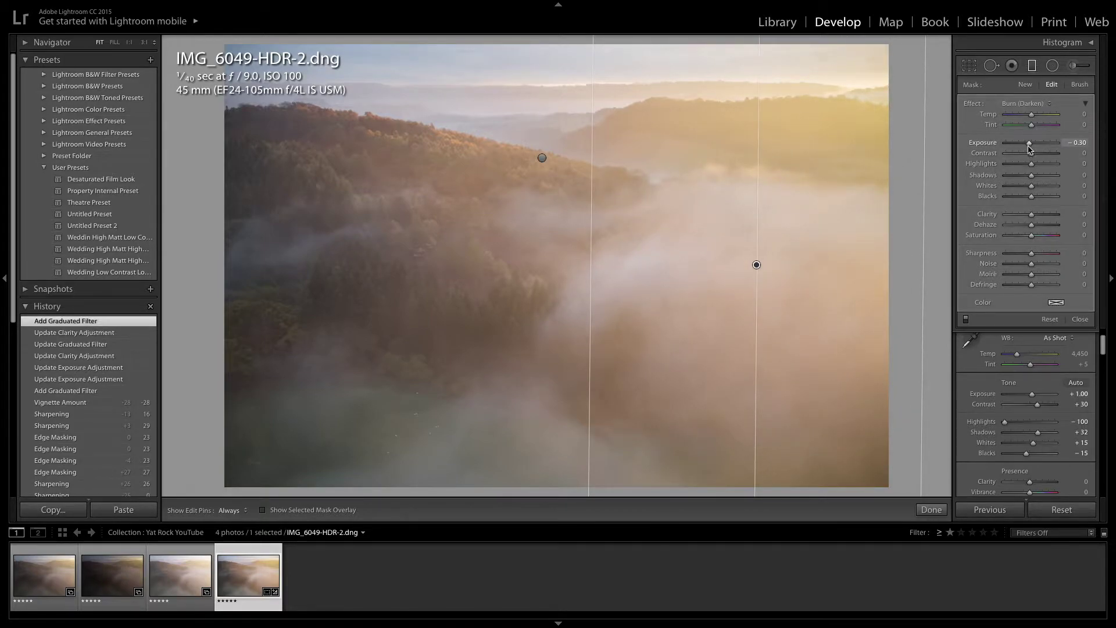
drag(1030, 149, 1041, 148)
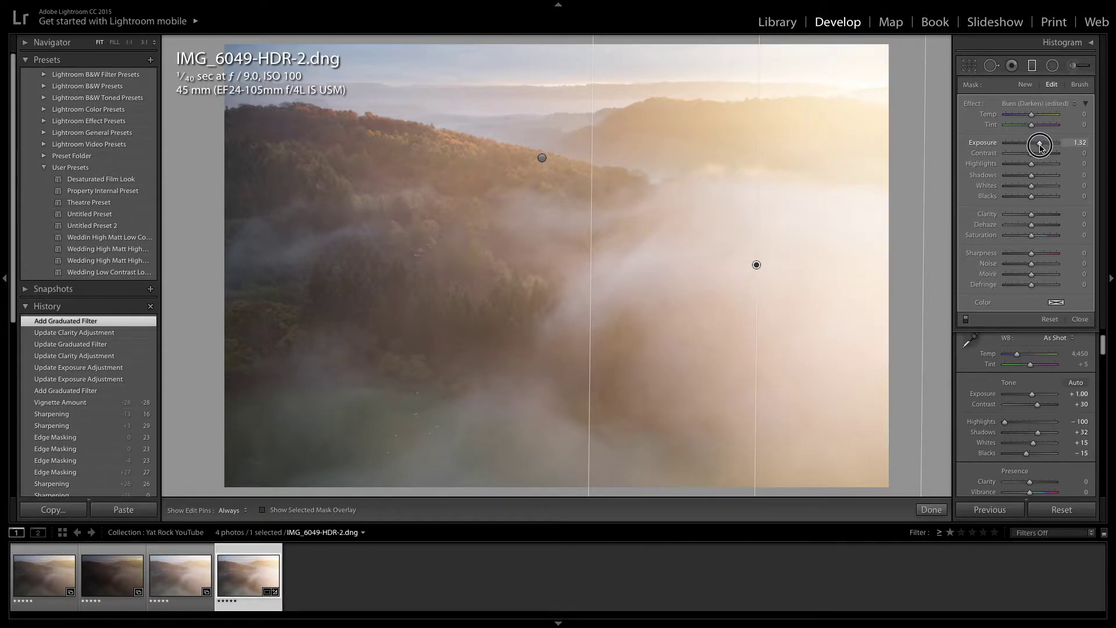
drag(1040, 148, 1039, 148)
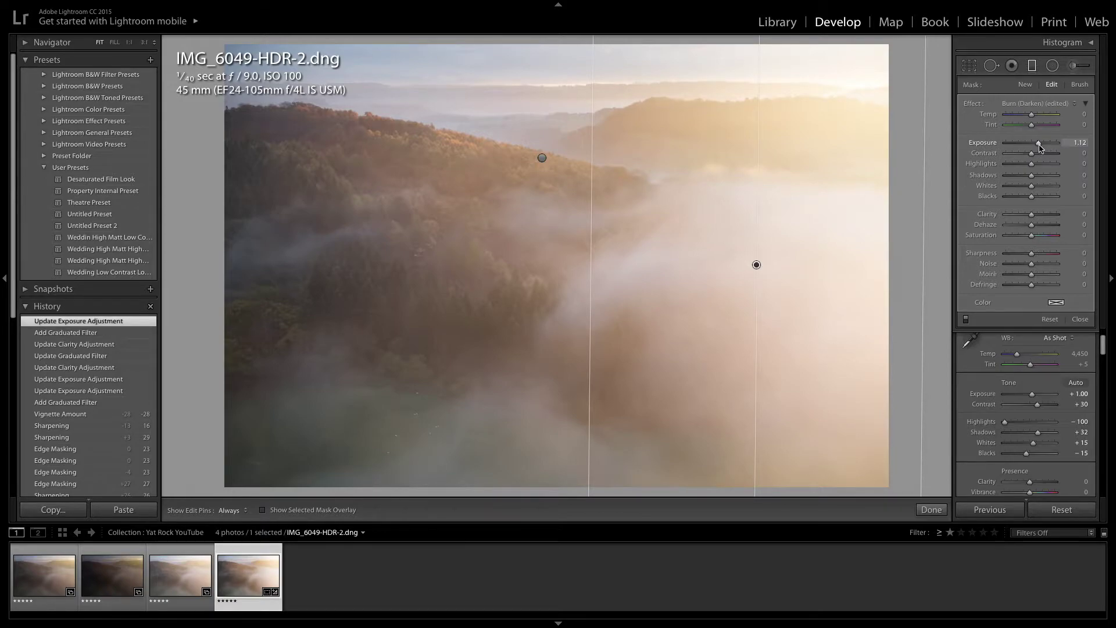
drag(1039, 148, 1035, 168)
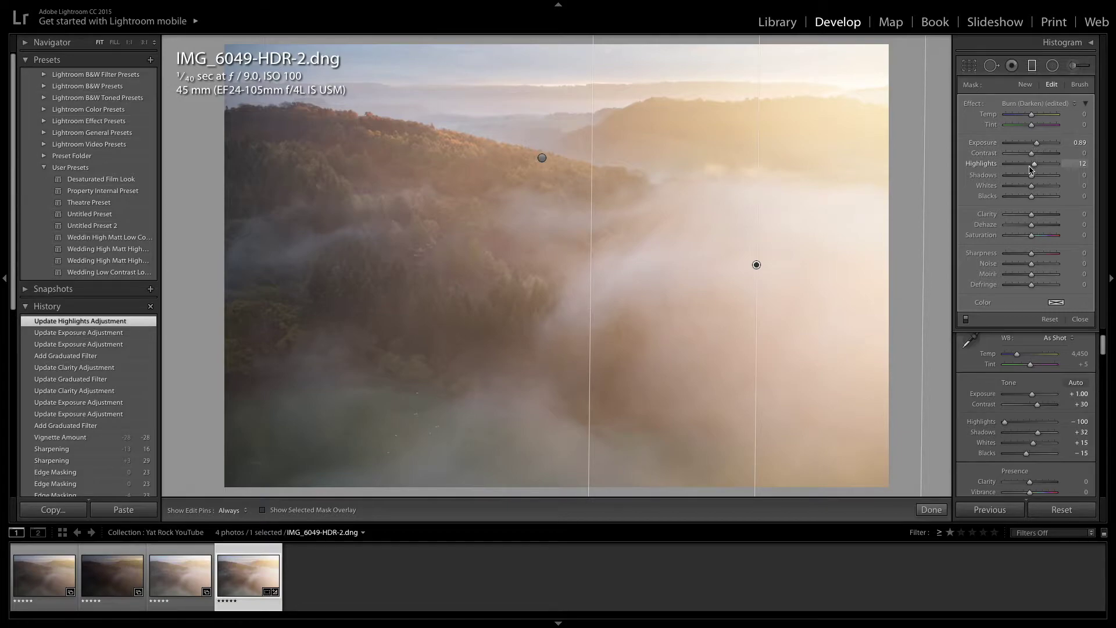
drag(1032, 178, 1035, 178)
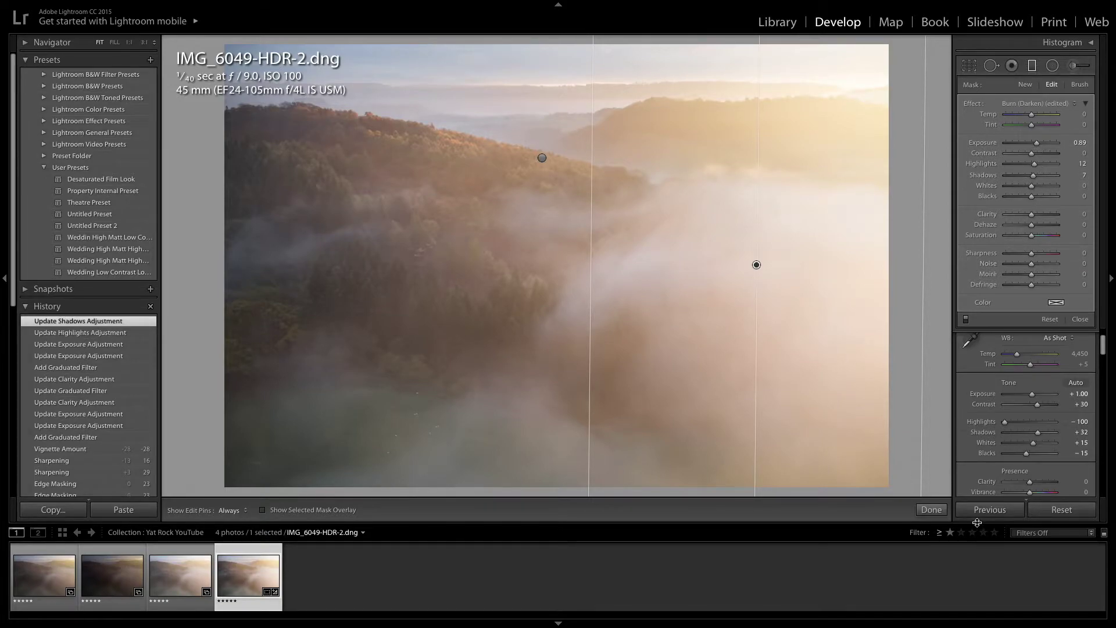
click(931, 510)
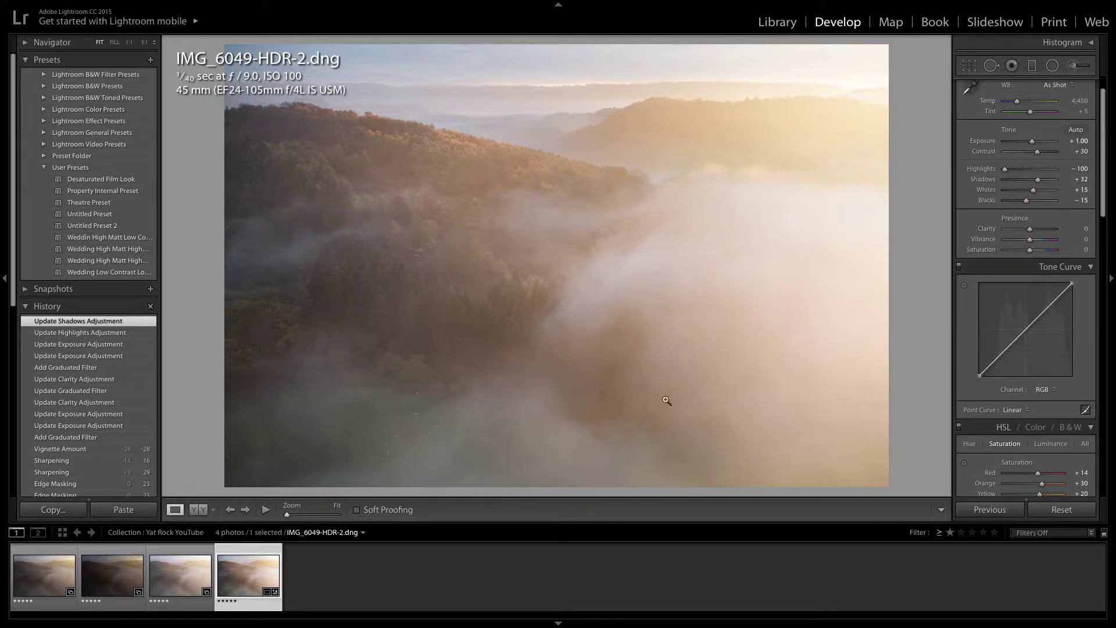
Add a small elliptical radial filter with Exposure -0.30 over the misty meadow near the photo's lower edge
click(1053, 65)
drag(434, 428, 399, 461)
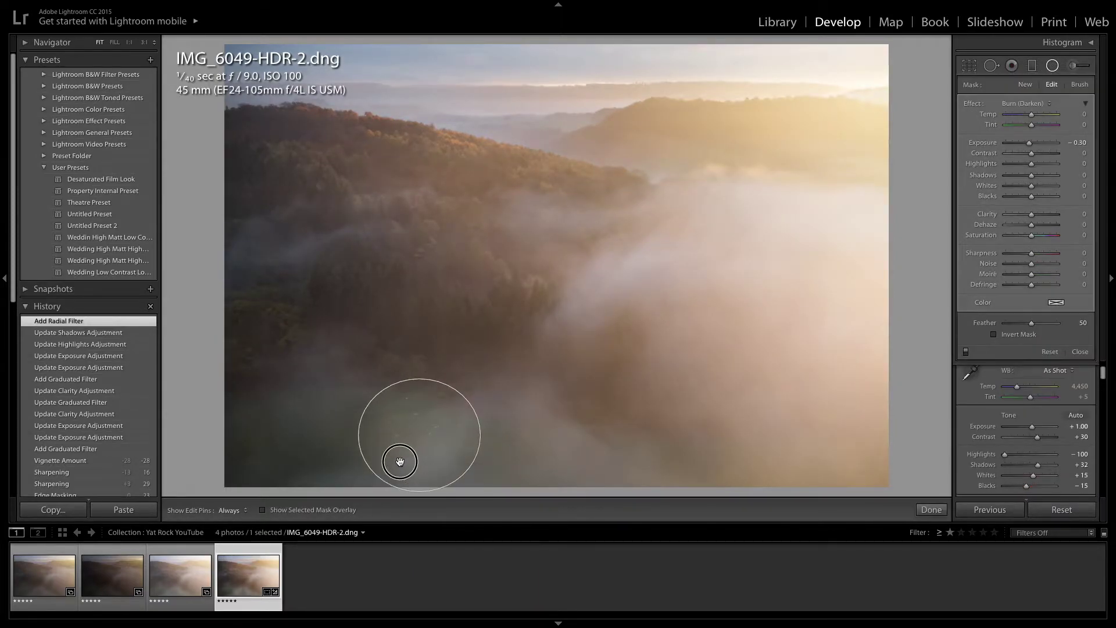
drag(416, 378, 416, 393)
drag(409, 438, 439, 447)
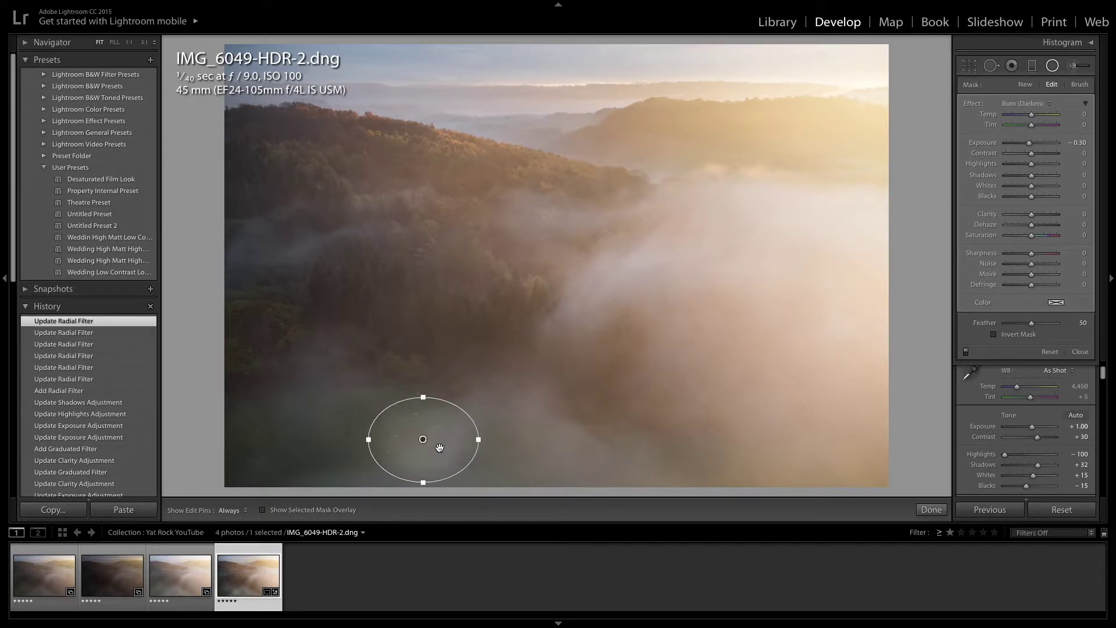
Invert the meadow radial filter's mask, raise its Clarity to around 50, and finish editing the filter
drag(1031, 216, 1039, 219)
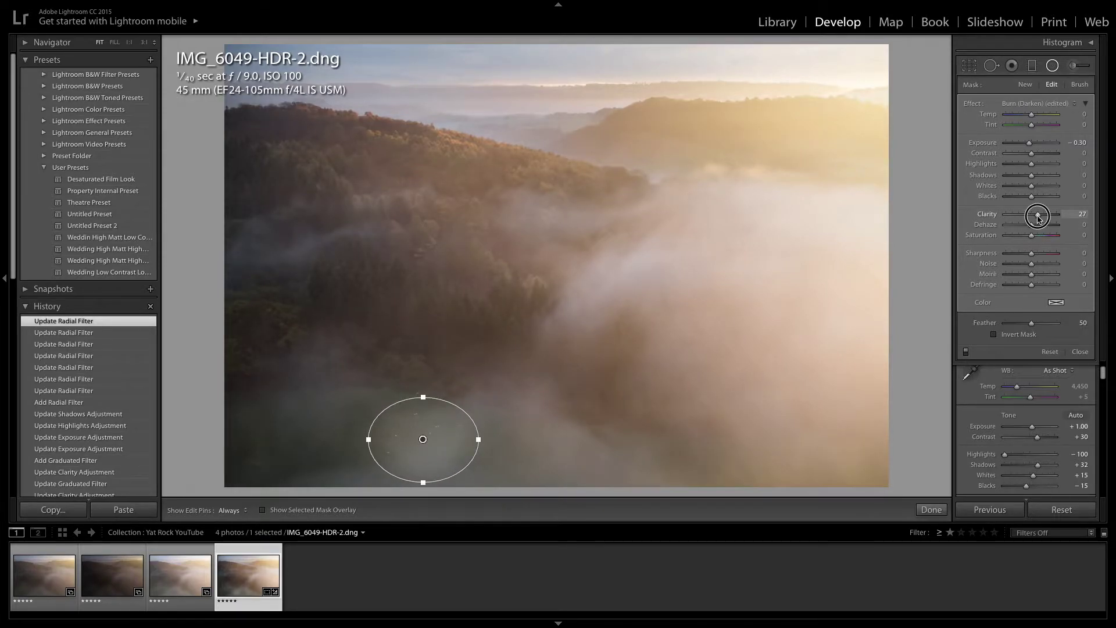
double_click(987, 214)
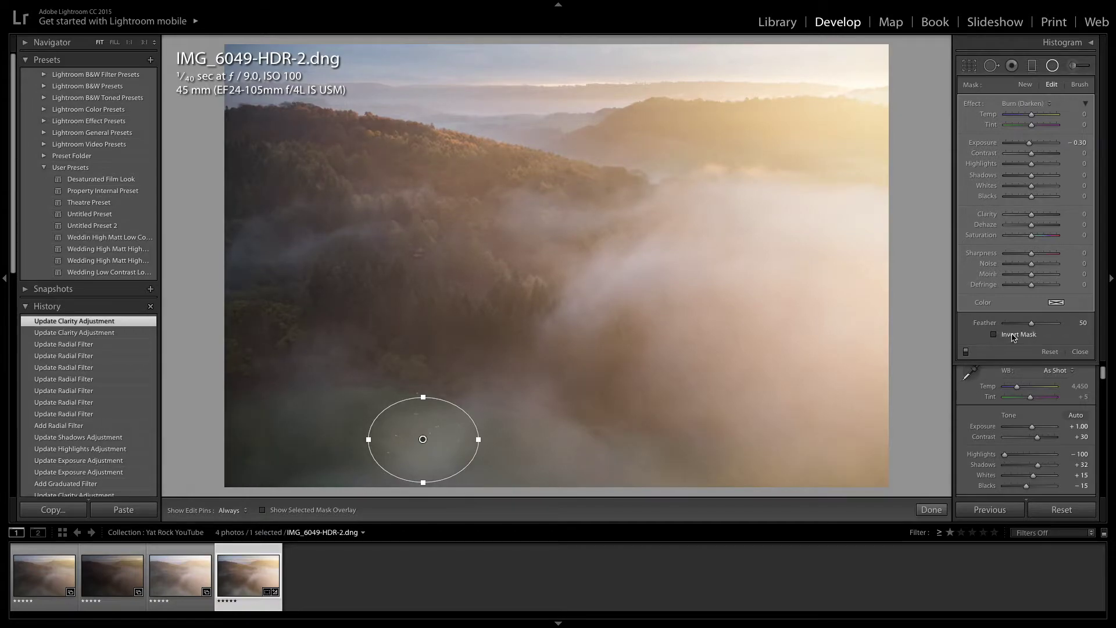
click(1012, 336)
mouse_move(1035, 218)
mouse_down()
mouse_move(1048, 217)
mouse_move(952, 213)
mouse_move(1048, 222)
mouse_up()
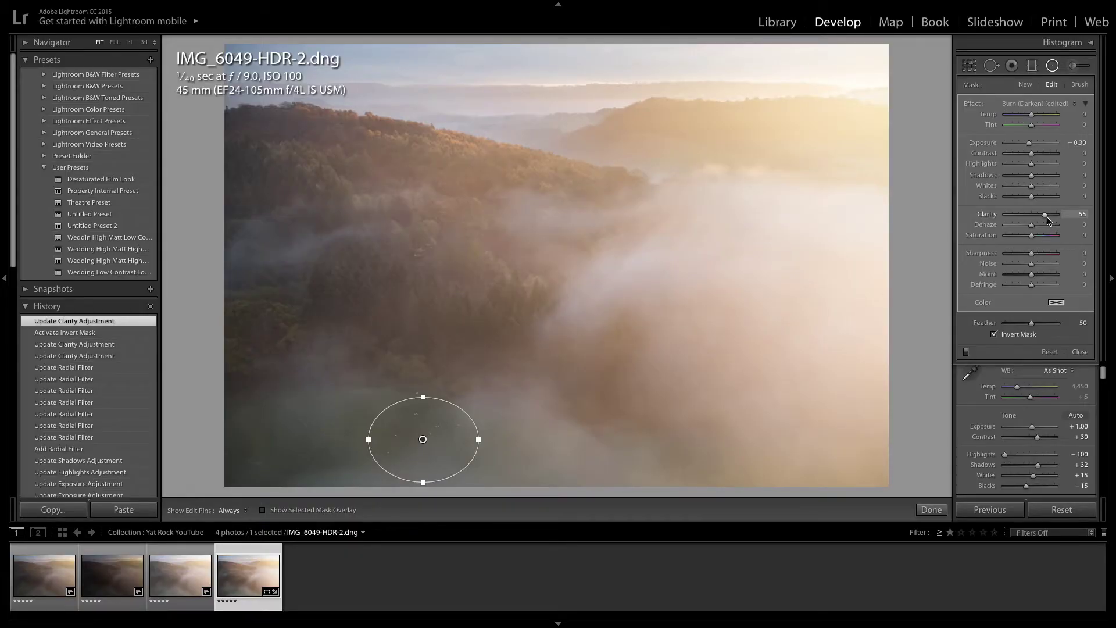
drag(1048, 221, 1044, 221)
click(931, 510)
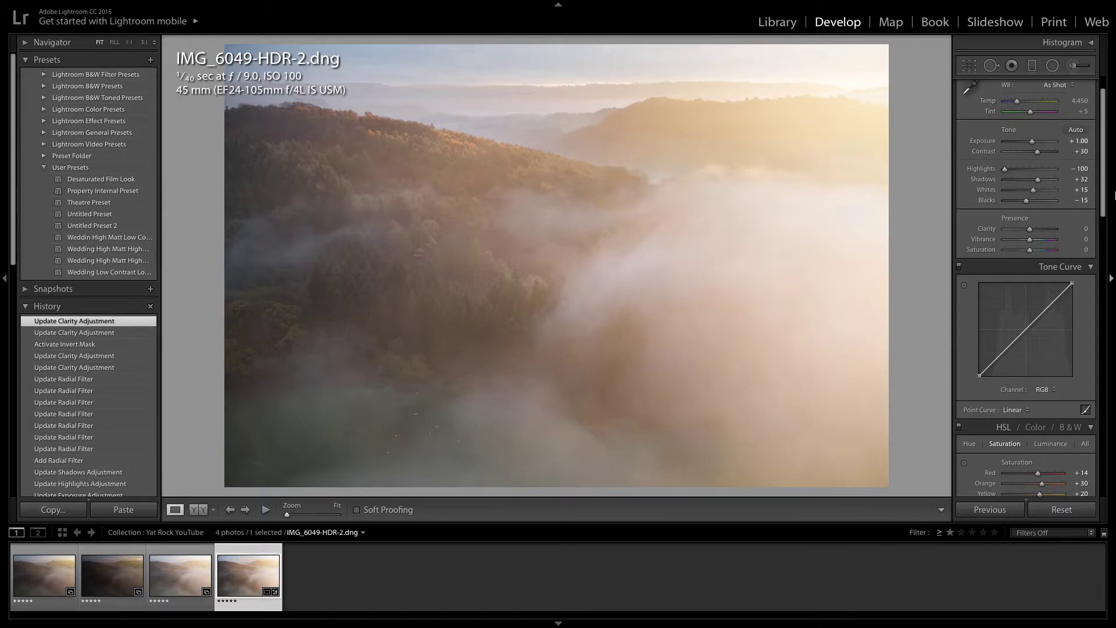
Add a wide, slightly tilted elliptical radial filter with Exposure -0.30 over the dark trees above the meadow
click(1052, 66)
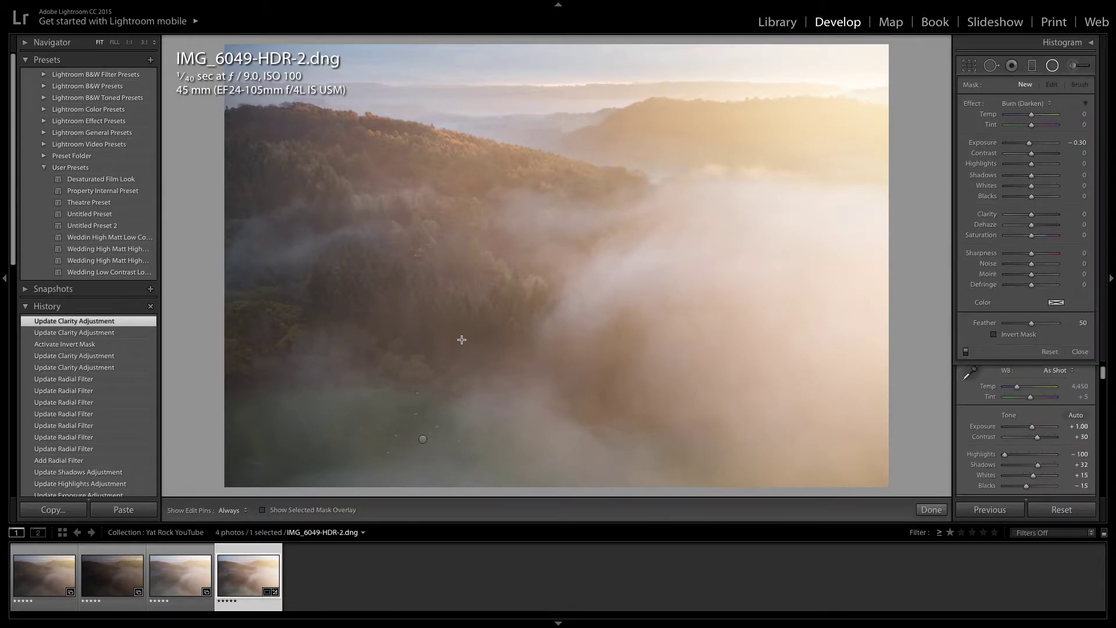
drag(495, 312, 348, 339)
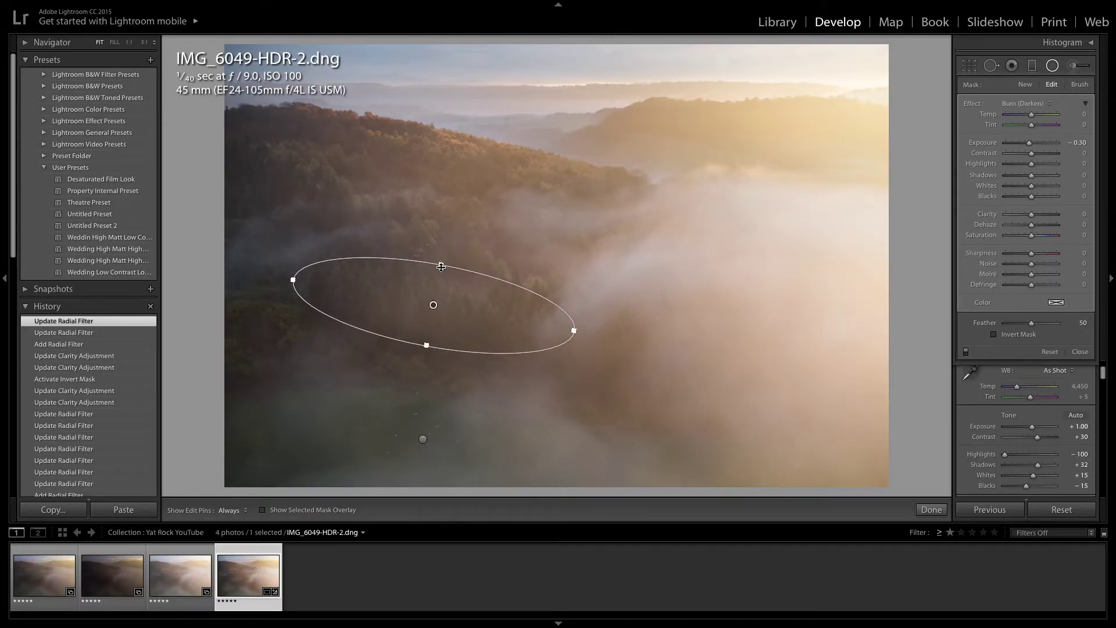
drag(442, 267, 441, 249)
mouse_move(434, 307)
mouse_down()
mouse_move(441, 316)
mouse_move(436, 307)
mouse_up()
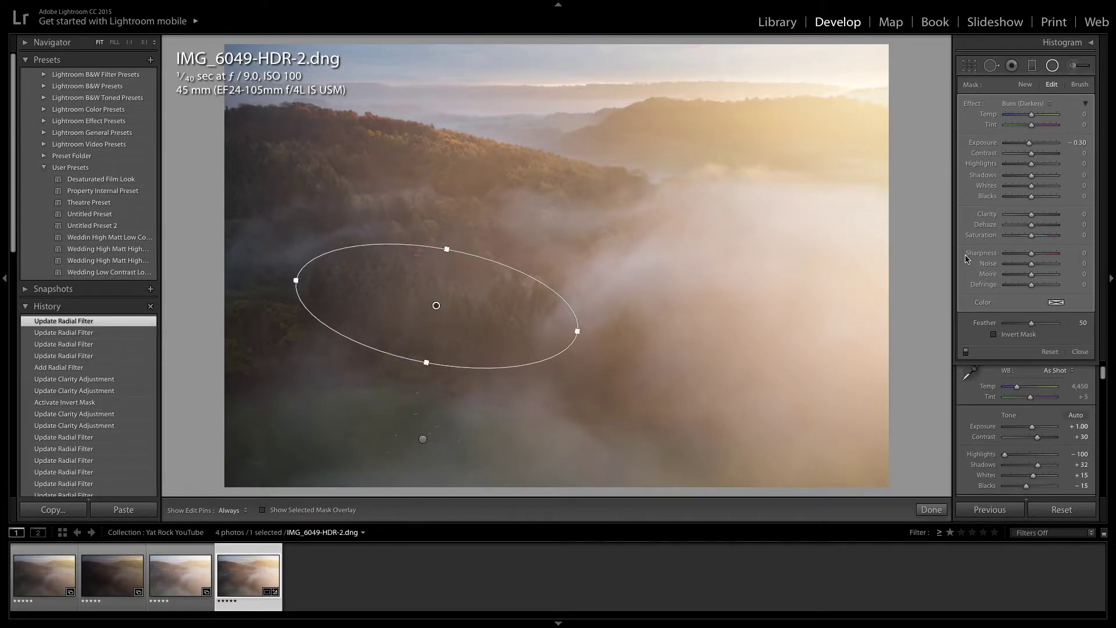
Invert the tree radial filter's mask, set its Clarity to 24 and Sharpness to 25, and finish editing it
drag(1033, 214, 1051, 220)
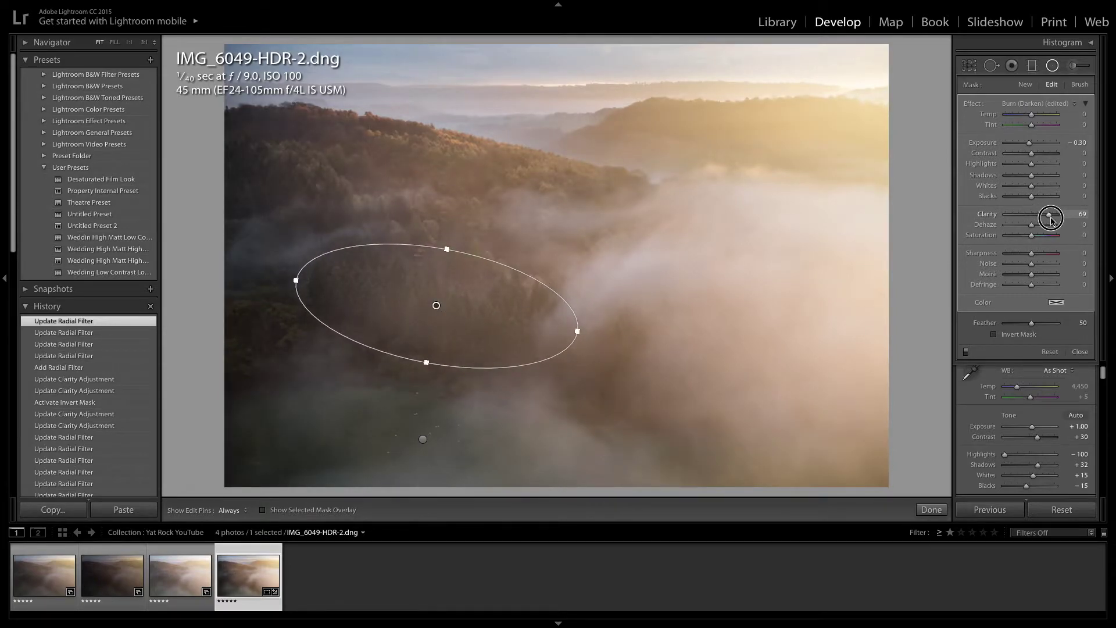
double_click(986, 214)
click(994, 334)
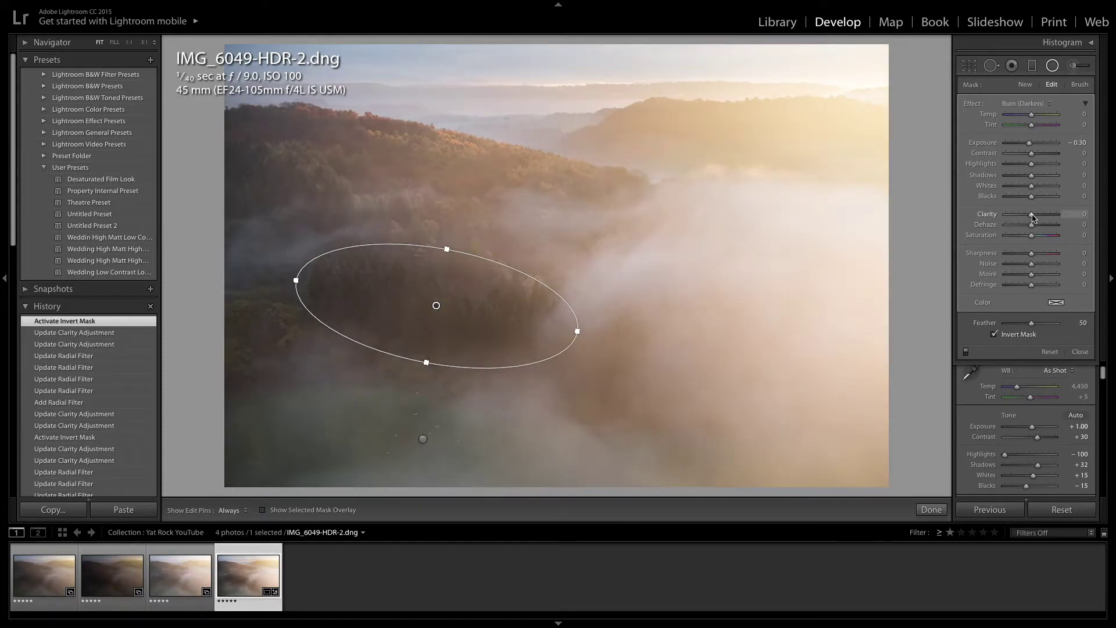
drag(1031, 214, 1045, 216)
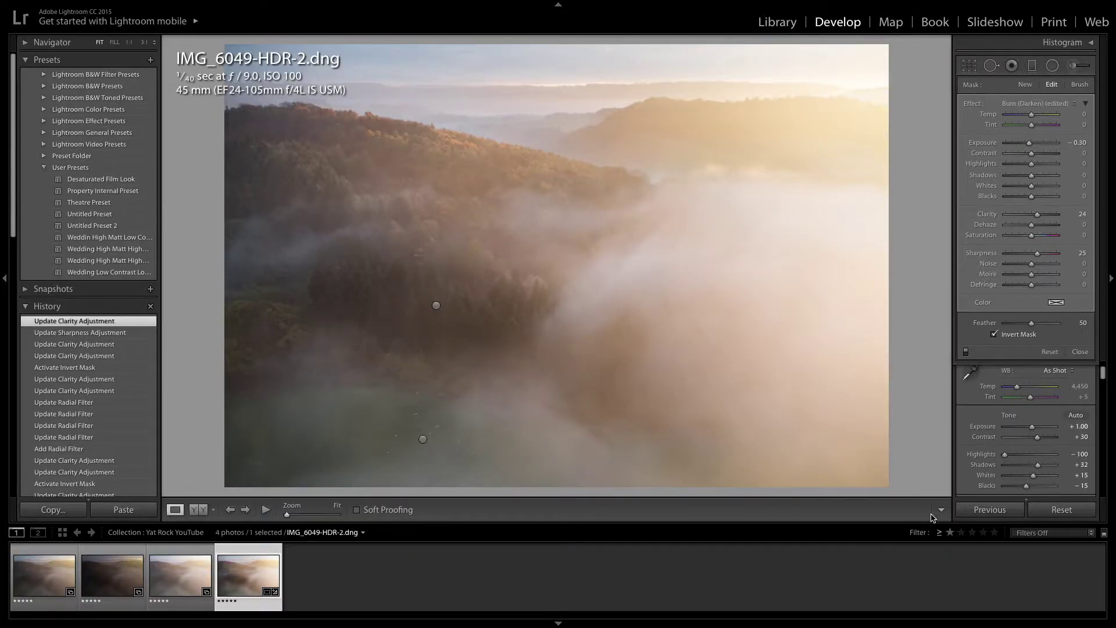
key(shift+m)
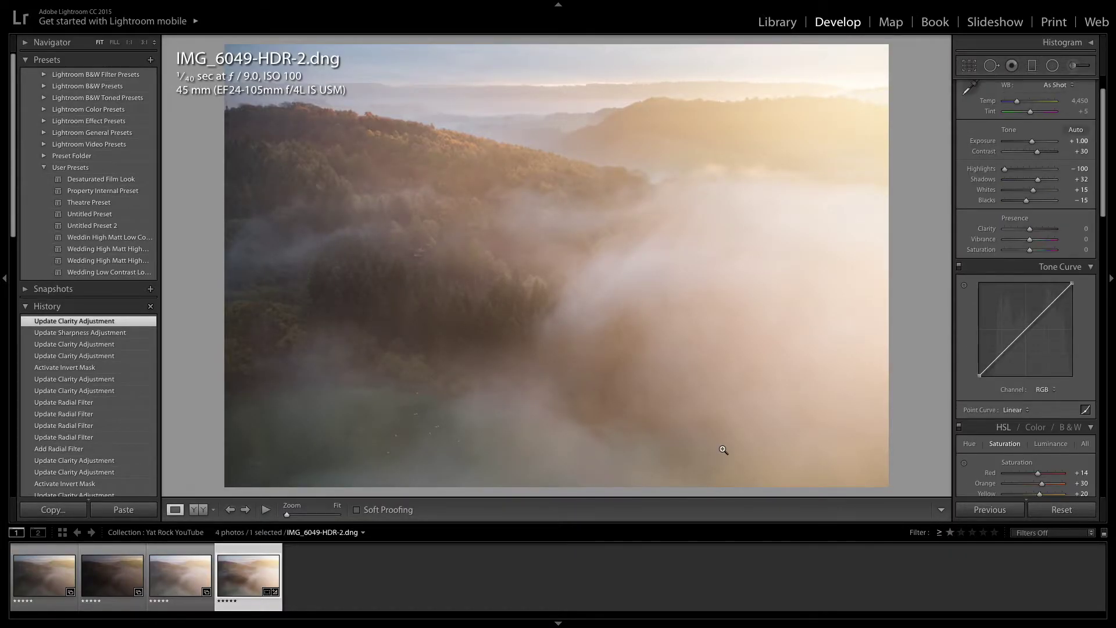
Compare the photo's before and after versions repeatedly to judge the overall effect of the edits
key(backslash)
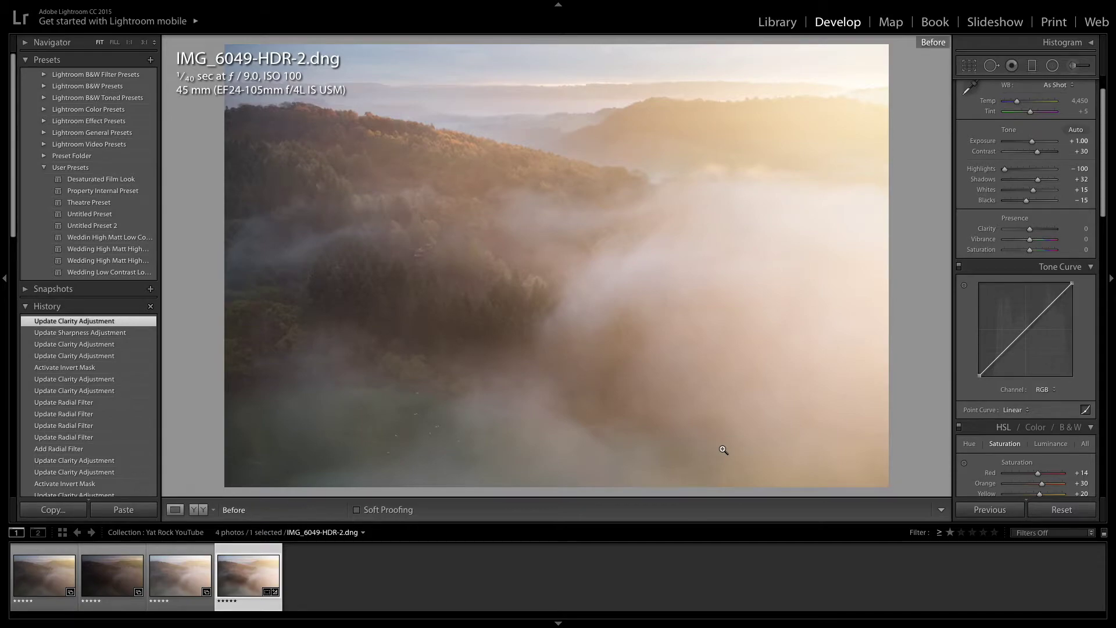
key(backslash)
key(backslash)
key(backslash)
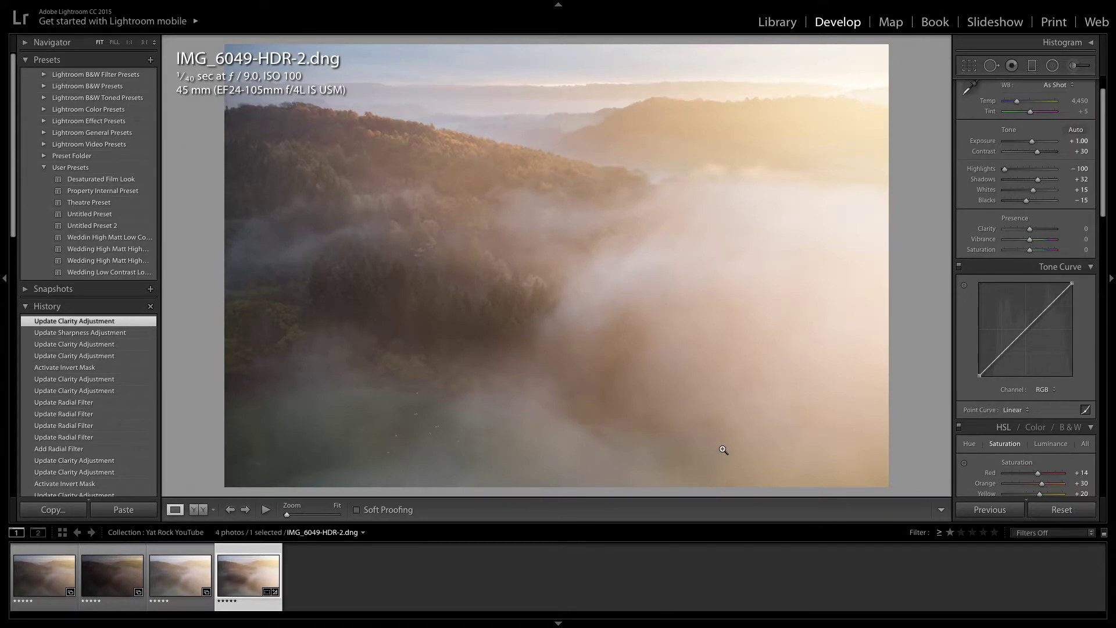
key(backslash)
key(backslash)
key(backslash)
key(backslash)
key(backslash)
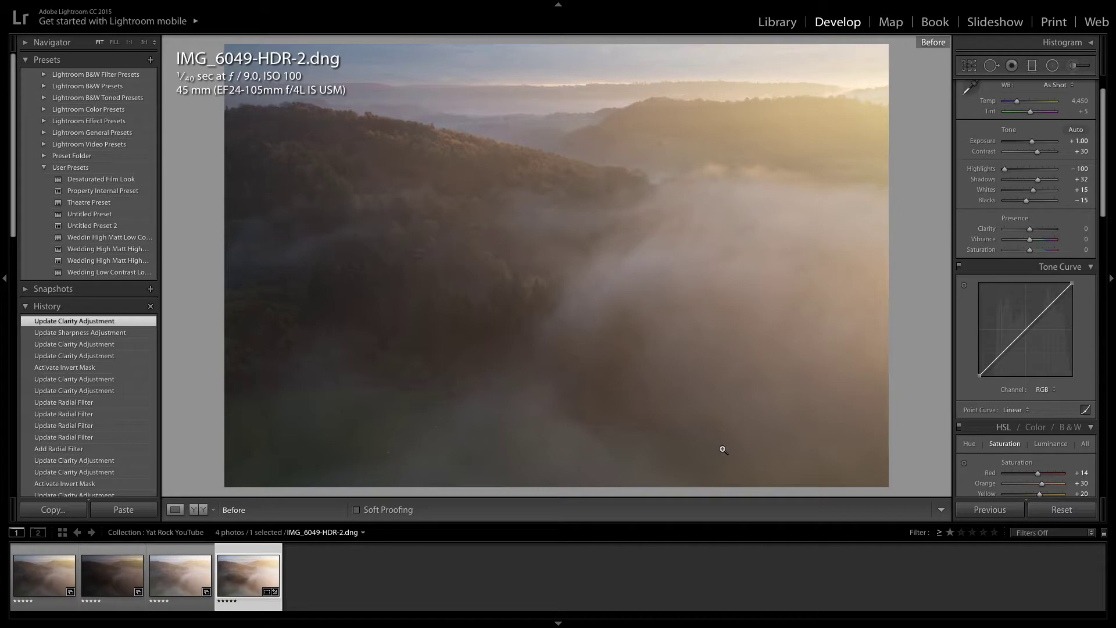
key(backslash)
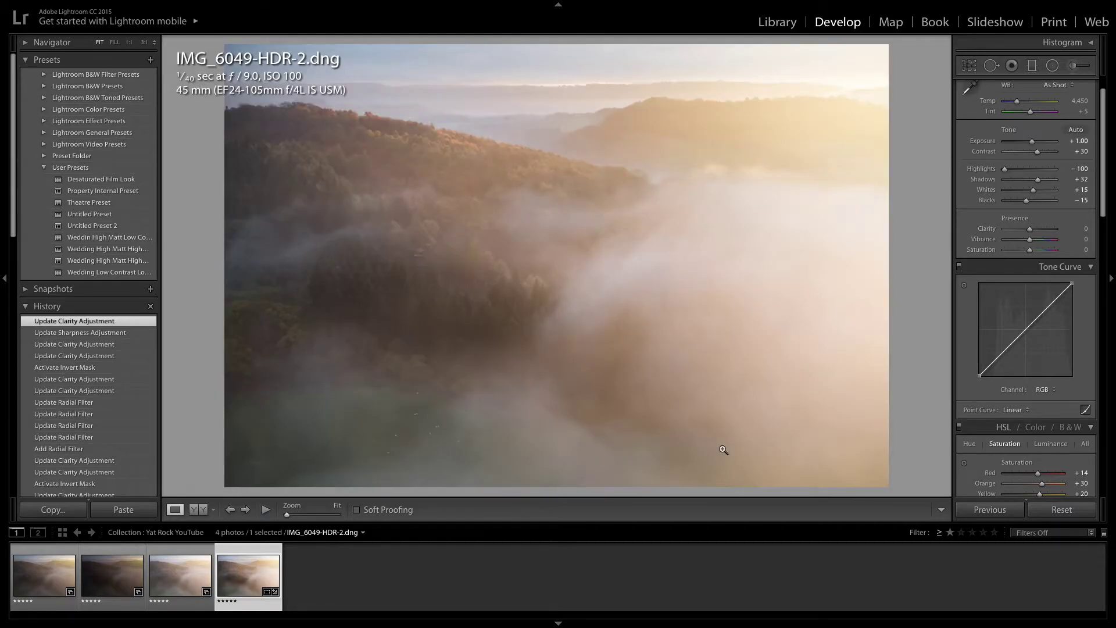
key(backslash)
key(backslash)
Set the photo's overall Vibrance to +40 and Saturation to -10
drag(1030, 240, 1042, 242)
mouse_move(1031, 254)
mouse_down()
mouse_move(1041, 243)
mouse_move(1027, 253)
mouse_up()
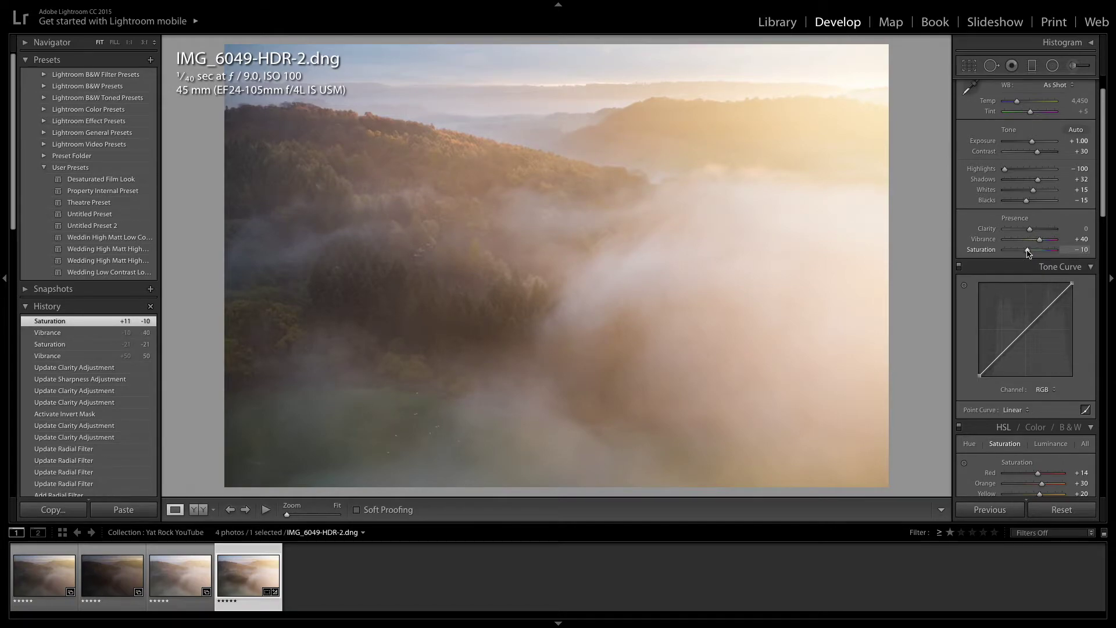
Add a slightly tilted graduated filter from the photo's lower edge up over the meadow, with Exposure at -0.41
click(1032, 65)
drag(484, 485, 509, 387)
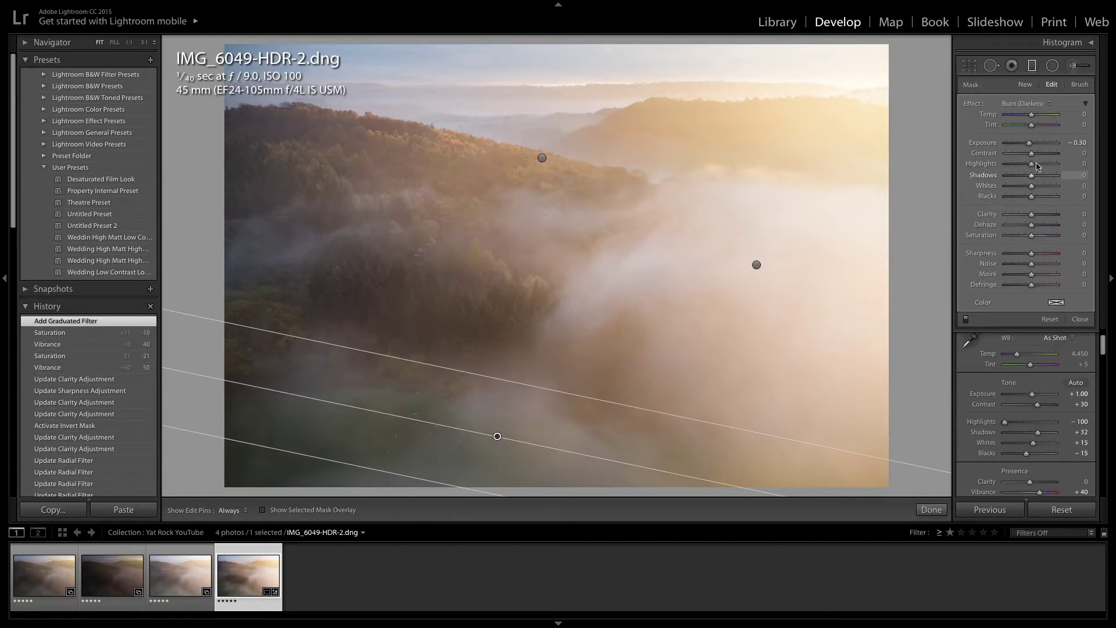
drag(1031, 144, 1030, 148)
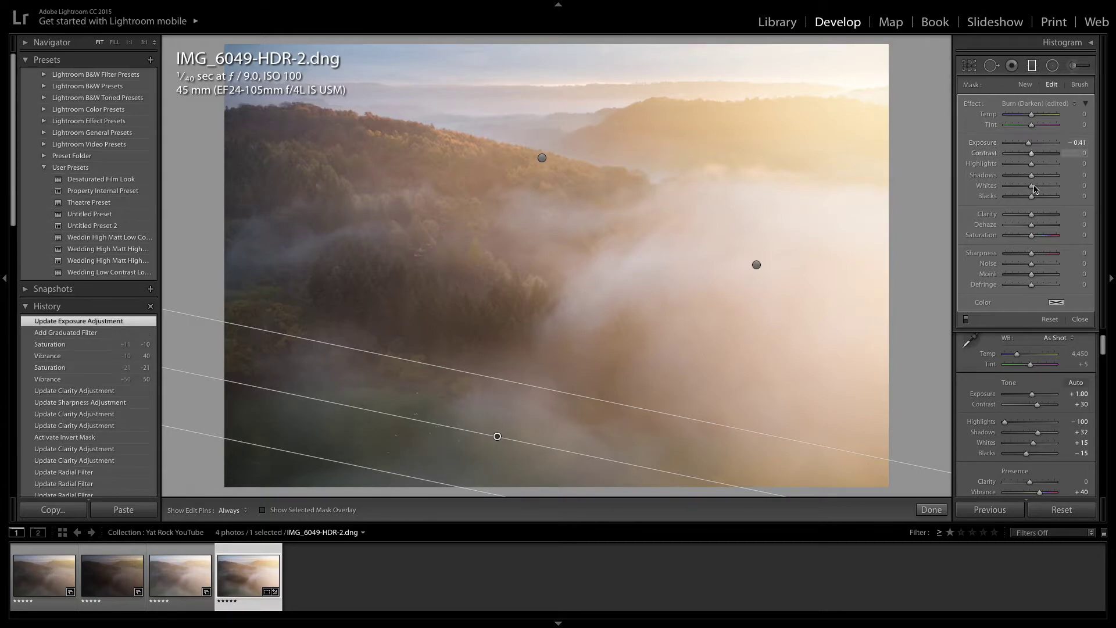